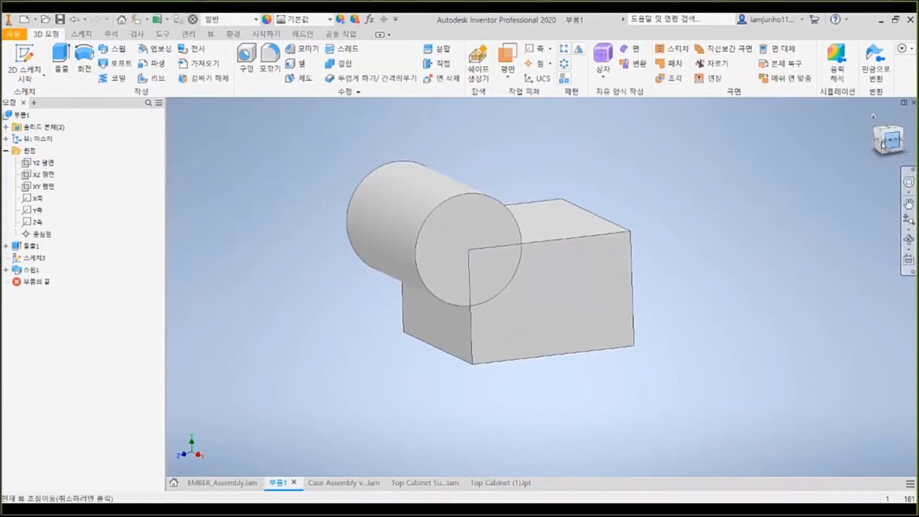
Select the sweep feature in the model tree and expand it to view its child items
left_click(32, 271)
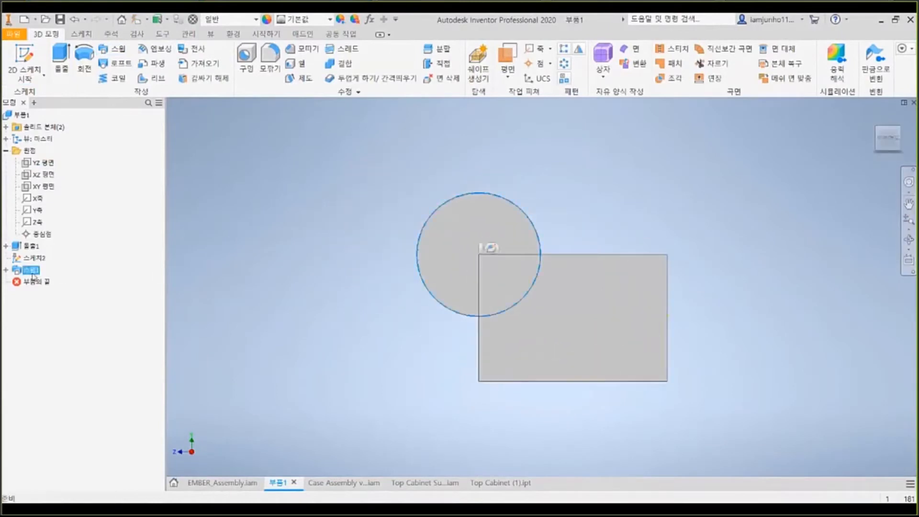
left_click(6, 270)
left_click(48, 296)
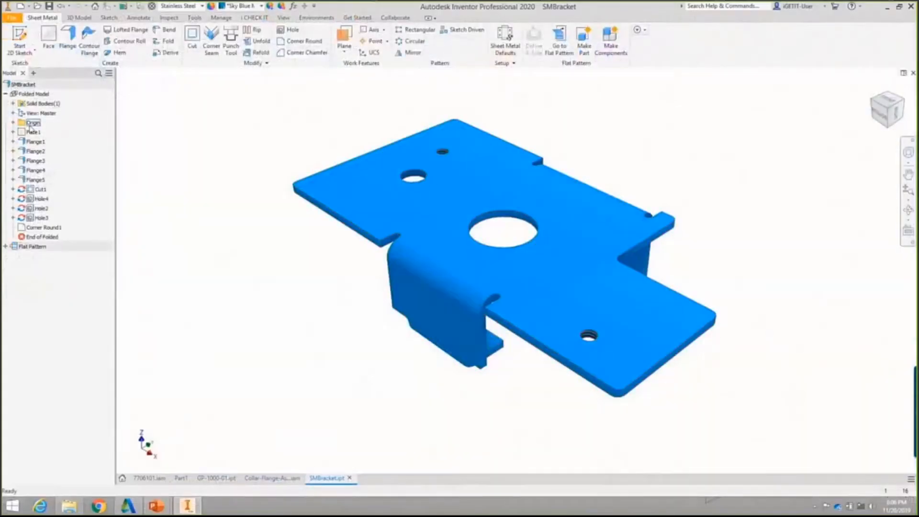
Create a work plane at 90 degrees to the bracket's top face, using an inline work axis along the plate, and expand it in the tree
double_click(31, 123)
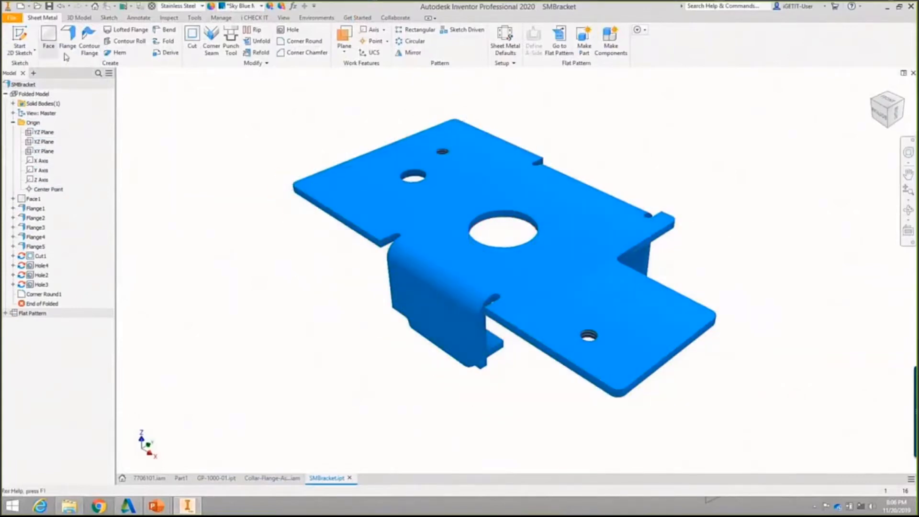
left_click(342, 36)
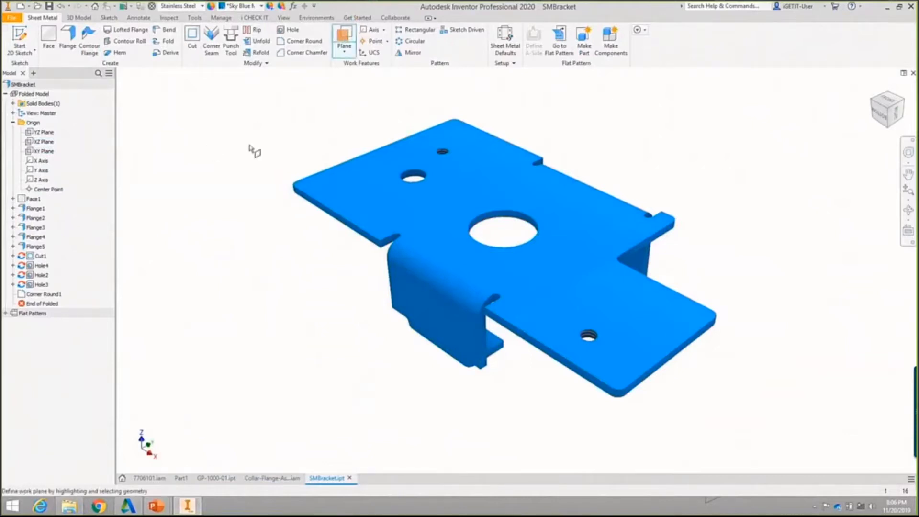
right_click(264, 144)
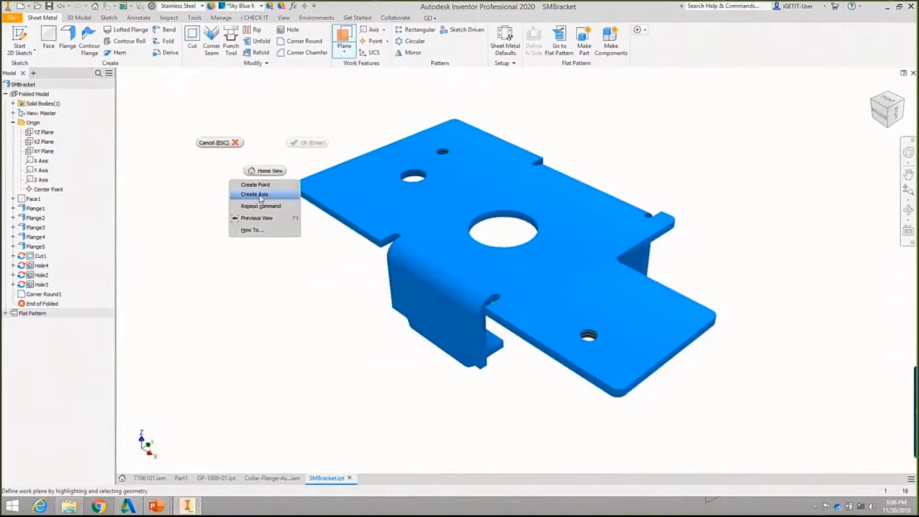
left_click(260, 196)
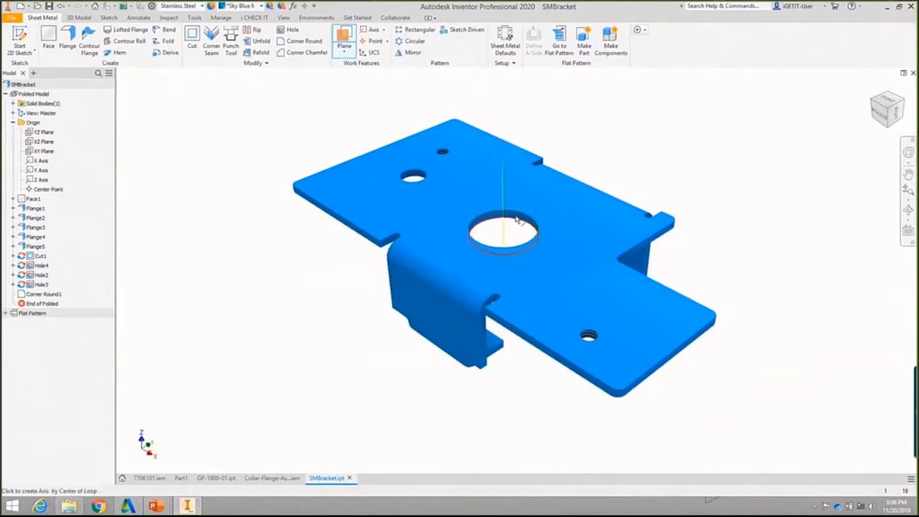
scroll(517, 210, "up", 5)
scroll(511, 213, "down", 10)
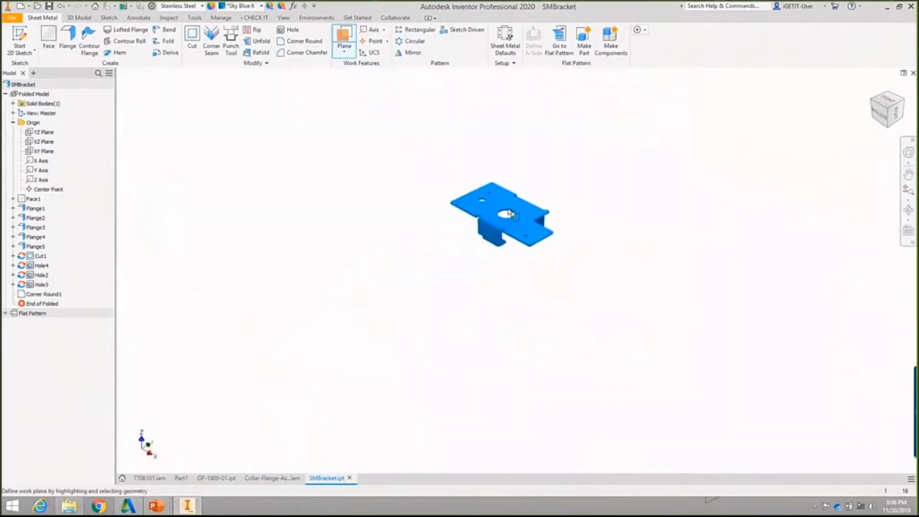
scroll(509, 214, "up", 3)
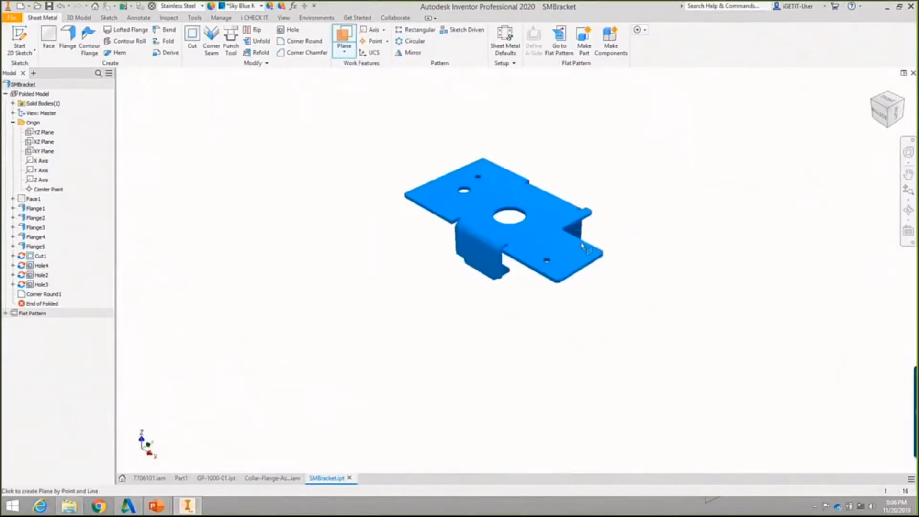
scroll(594, 264, "up", 3)
left_click(592, 267)
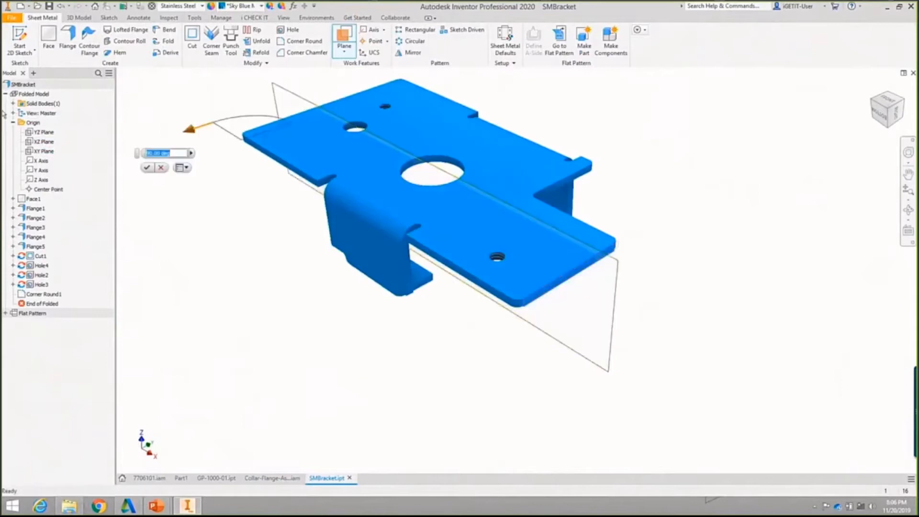
left_click(147, 168)
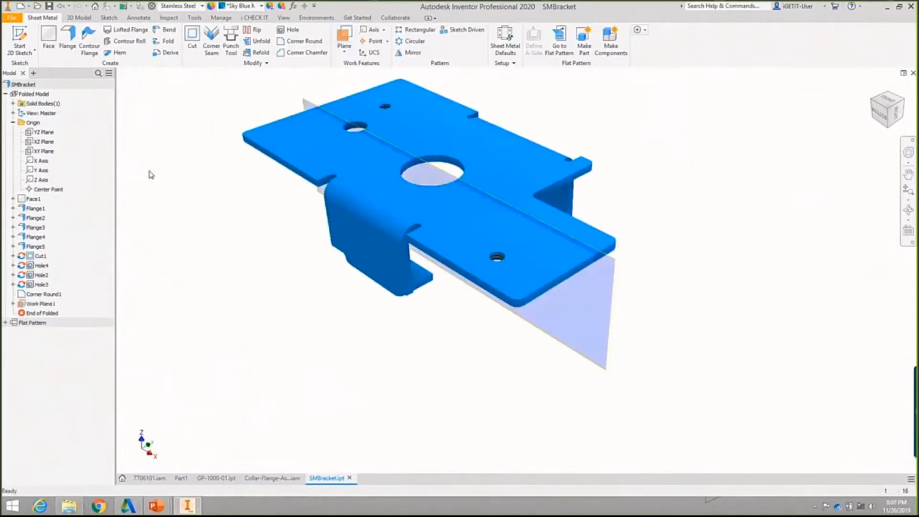
left_click(13, 304)
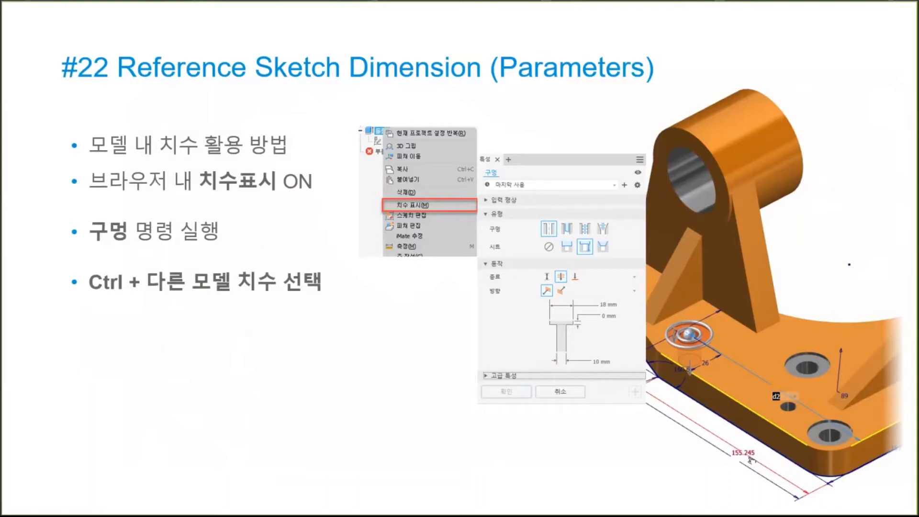
key("Right")
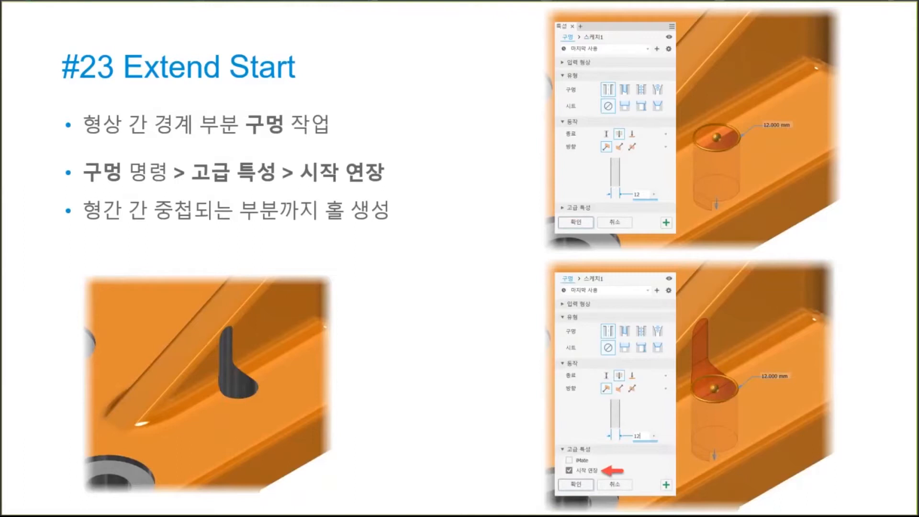
key("Right")
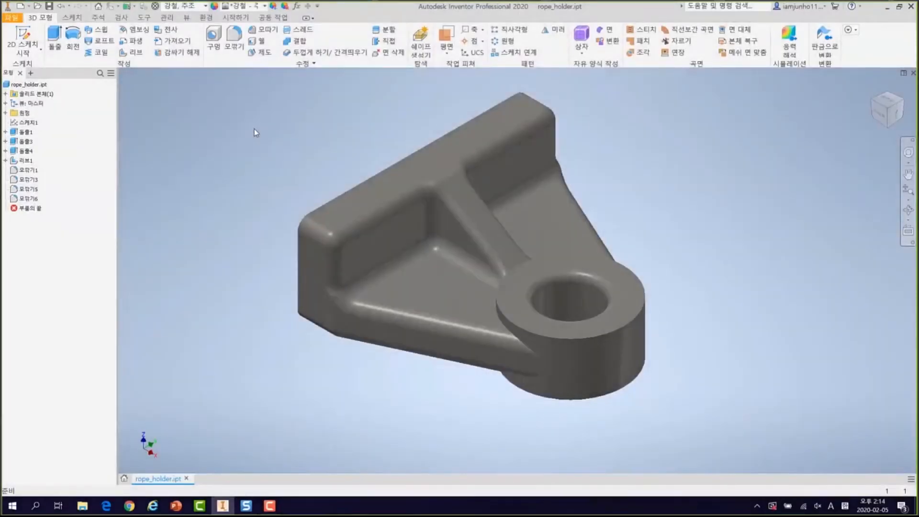
Show the dimensions of the rope holder's first extrusion on the model
right_click(29, 132)
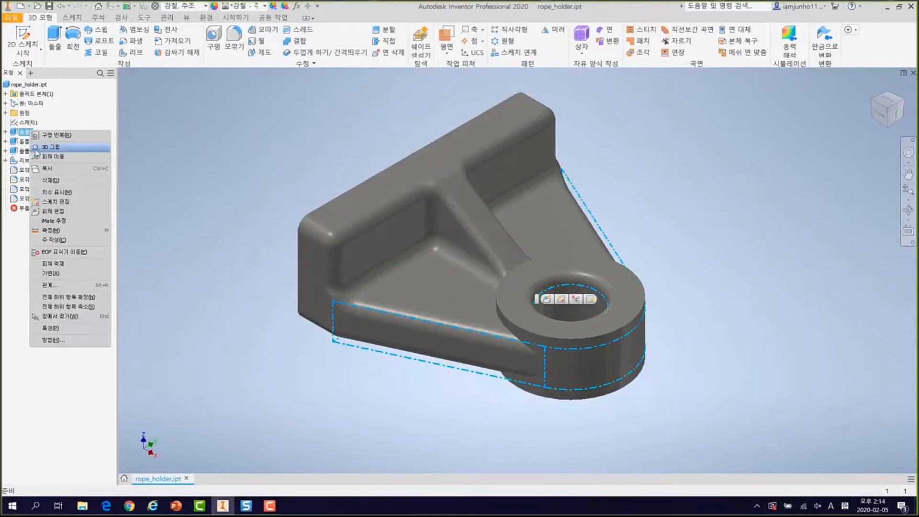
left_click(55, 193)
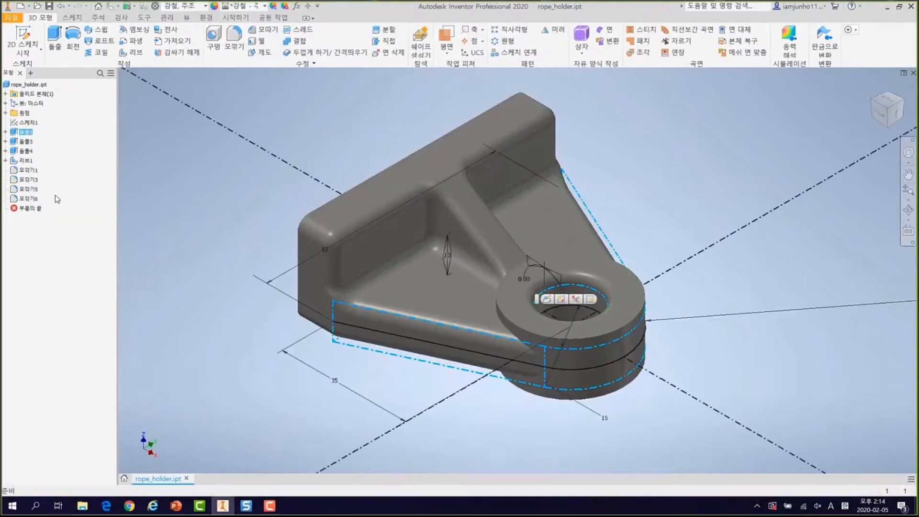
left_click(733, 181)
middle_click_drag(659, 174, 673, 205, "shift")
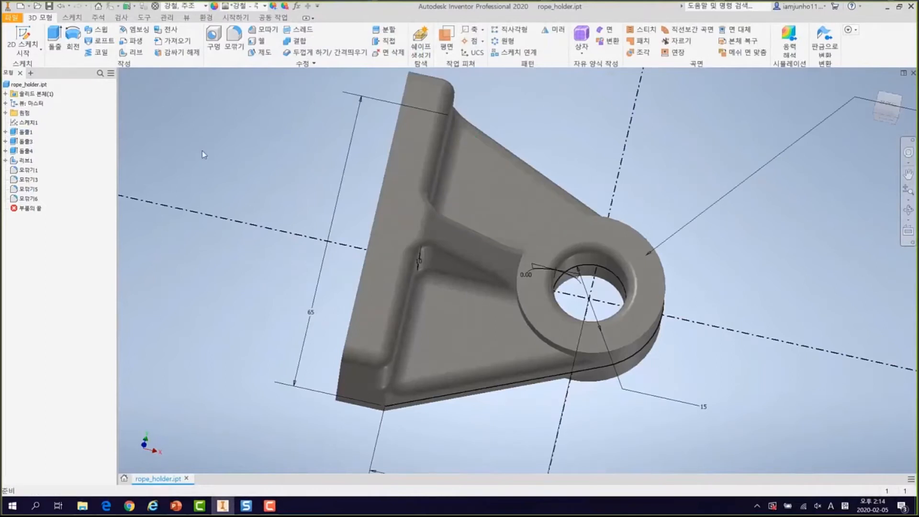
Add a through-all spotface hole on the triangular web face, linking its diameter to model dimension d2, with an 18 mm spotface diameter
left_click(214, 38)
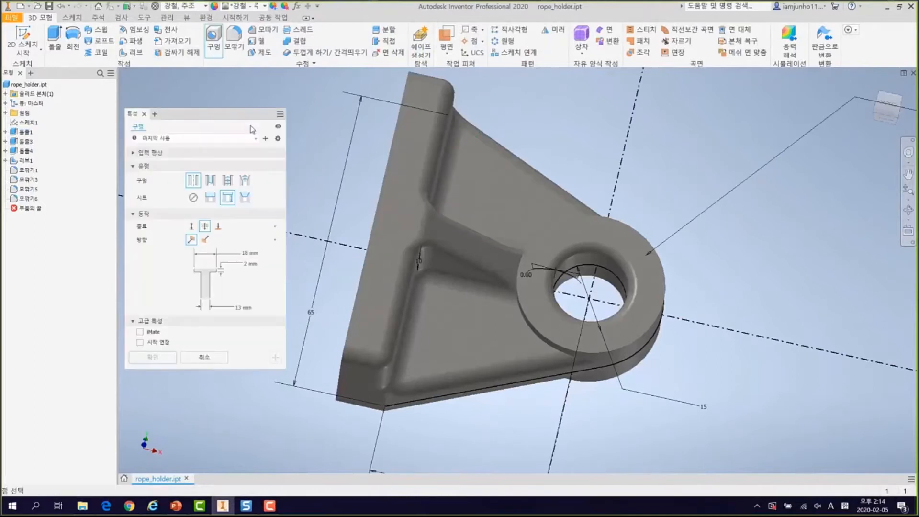
left_click(463, 326)
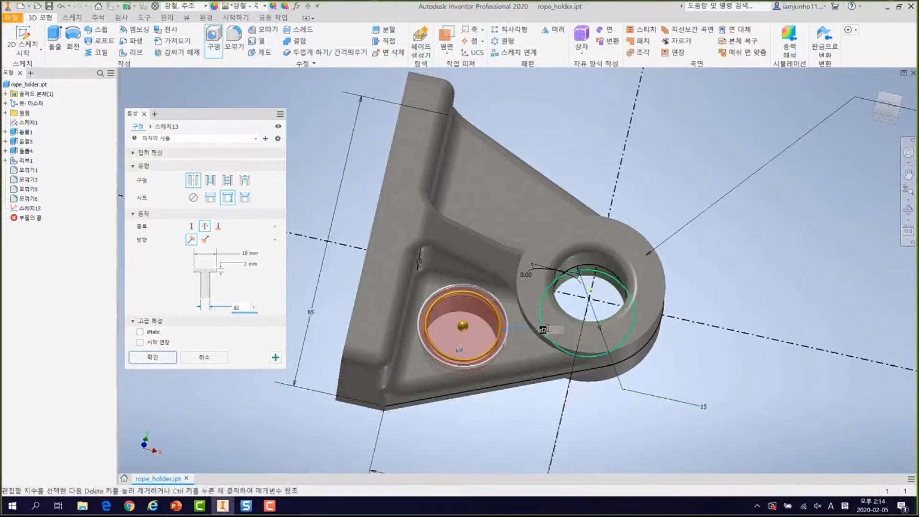
left_click(254, 265)
left_click(246, 252)
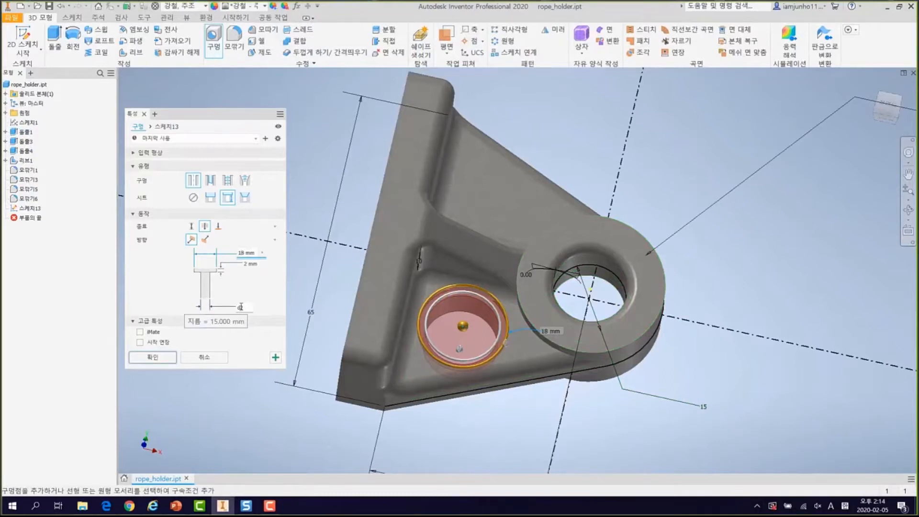
left_click(155, 357)
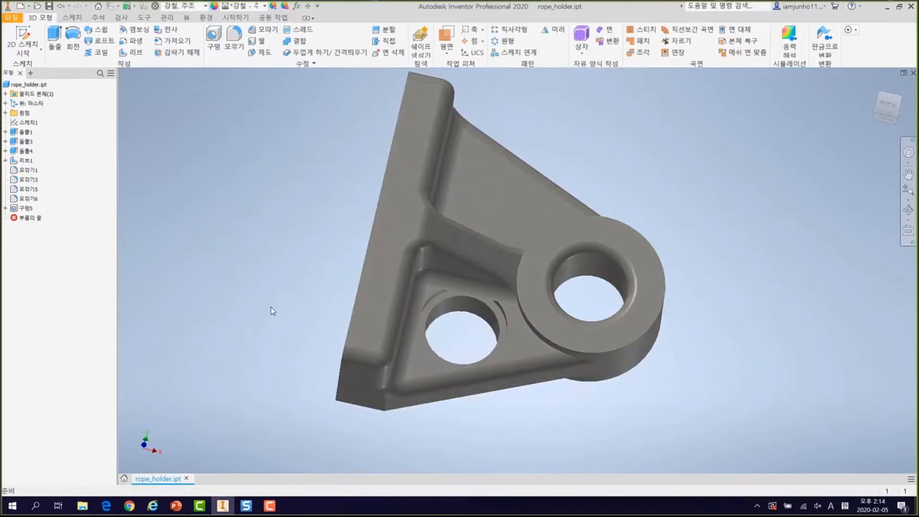
Redisplay the first extrusion's dimensions on the model, dismiss them, and undo the spotface hole
left_click(26, 132)
right_click(26, 133)
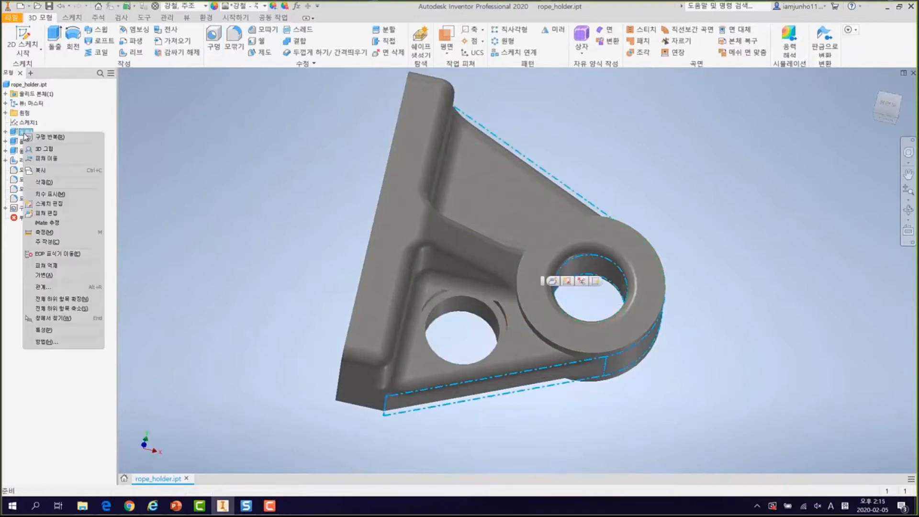
left_click(57, 195)
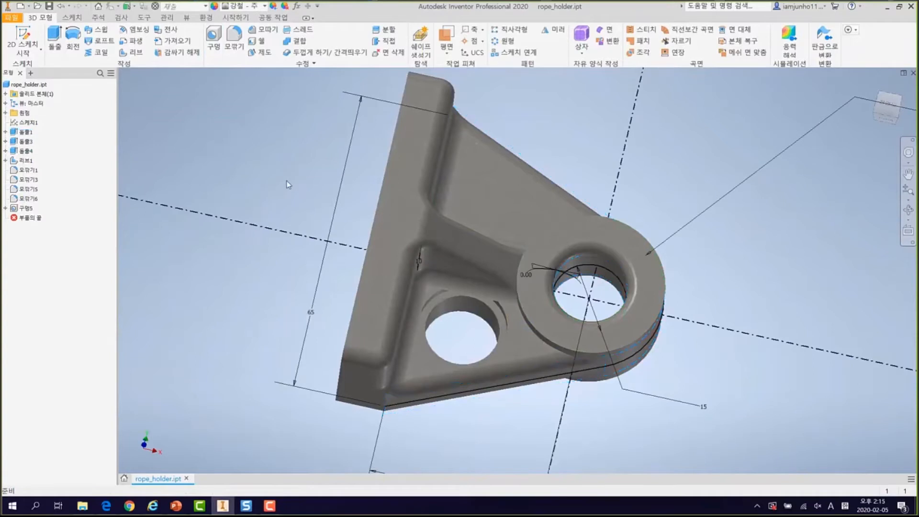
middle_click_drag(287, 182, 291, 170, "shift")
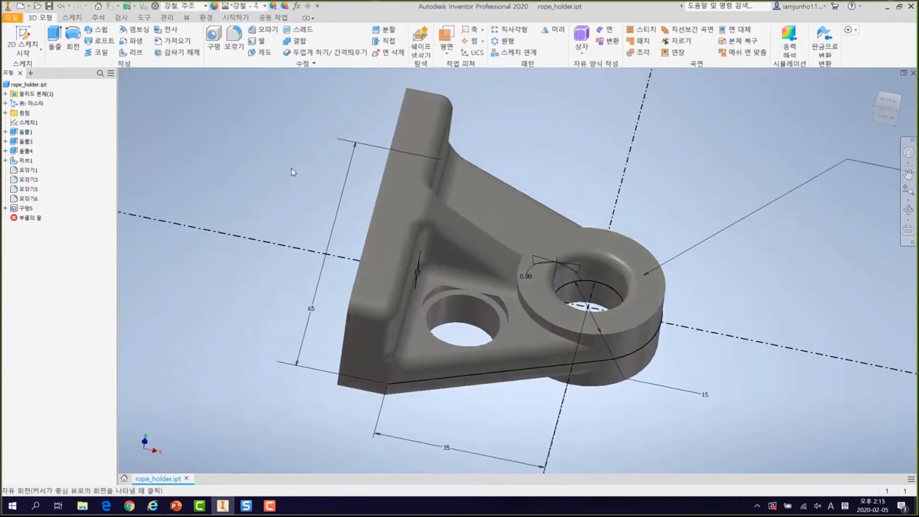
right_click(24, 132)
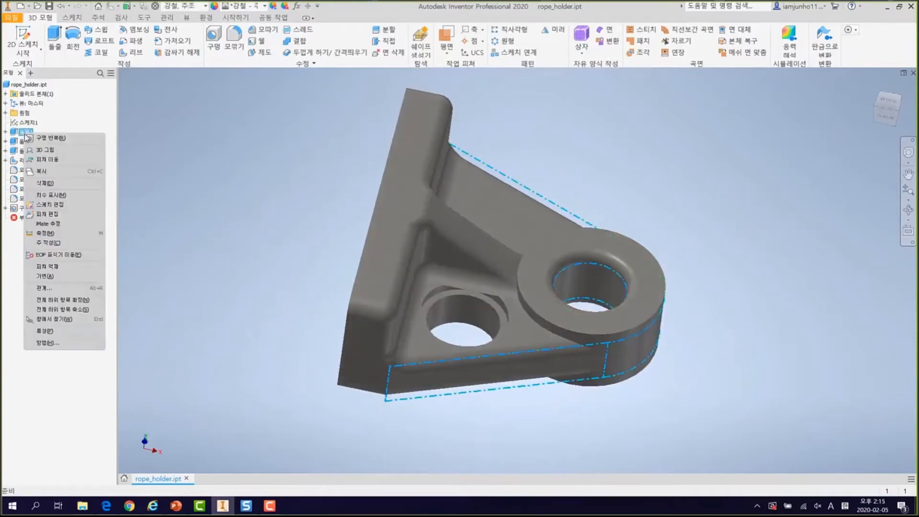
left_click(192, 133)
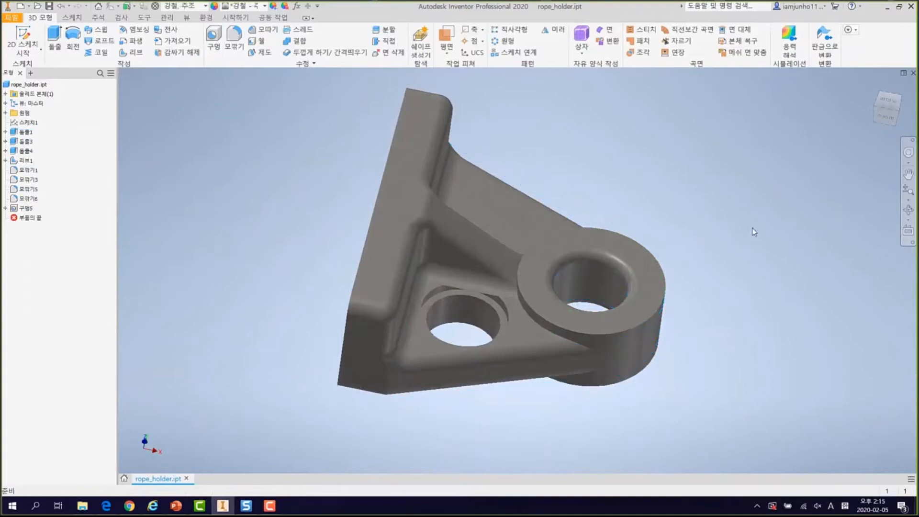
key("ctrl+z")
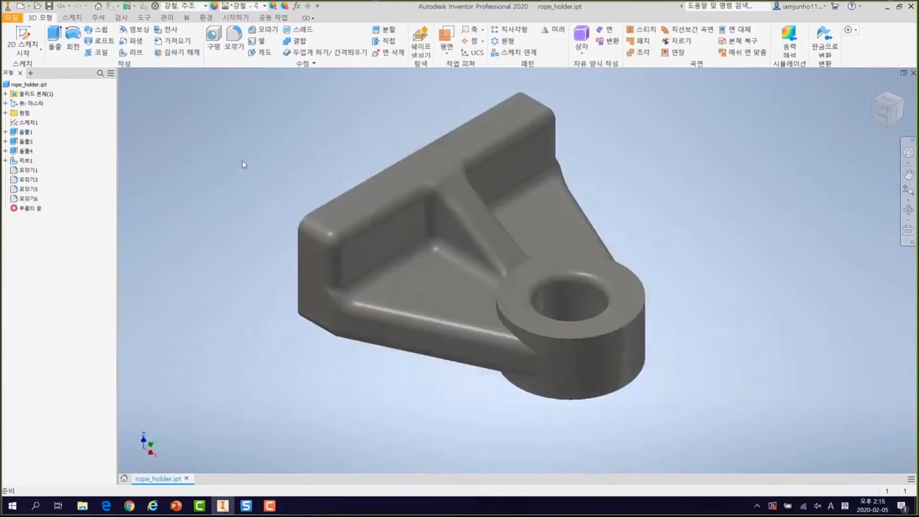
Add a simple 10 mm through-all hole overlapping the back fillet of the triangular web face and inspect its cut edge
key("h")
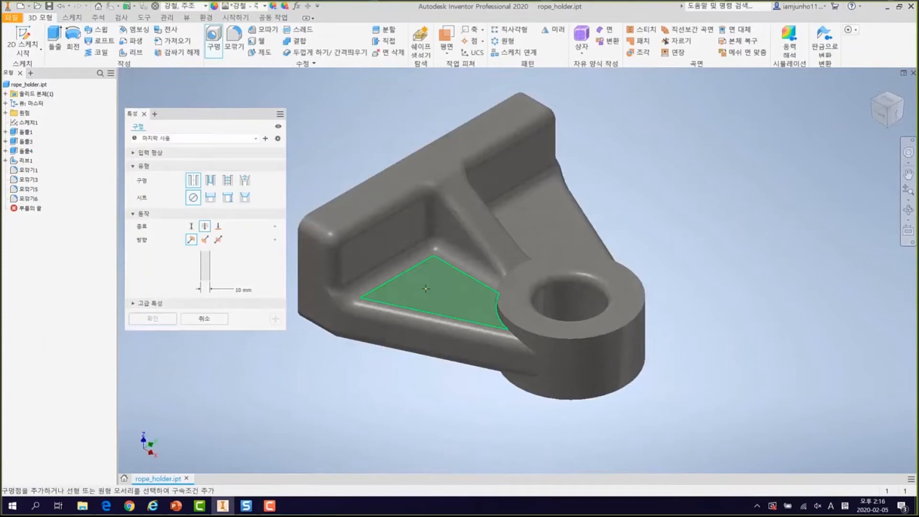
left_click(408, 277)
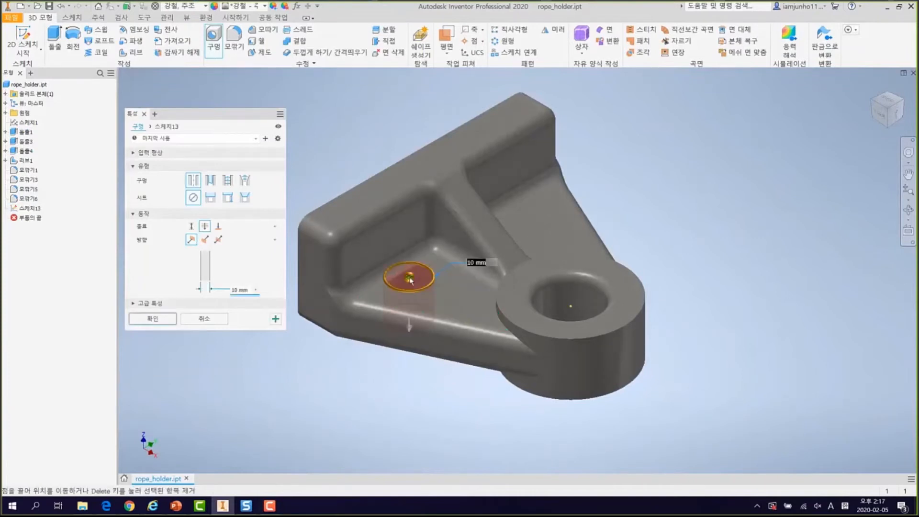
left_click(159, 319)
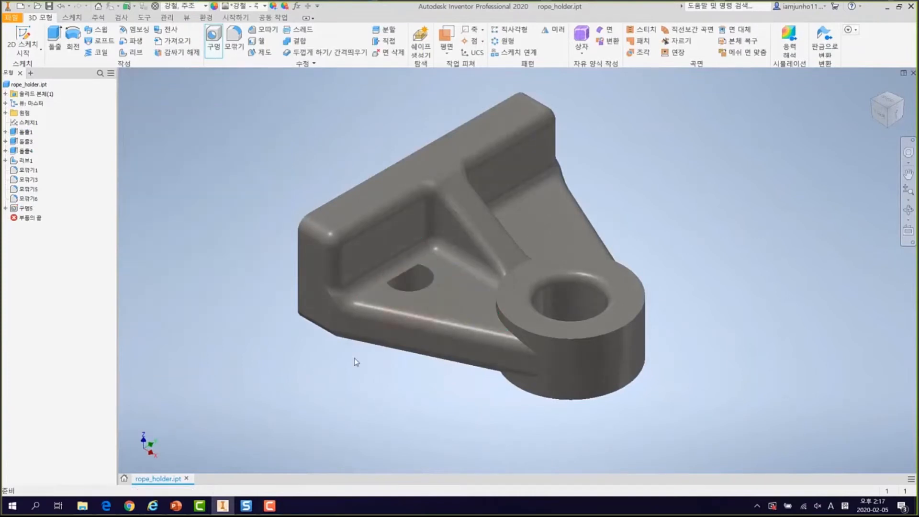
middle_click_drag(365, 363, 378, 401, "shift")
scroll(395, 284, "up", 4)
mouse_move(437, 312)
middle_mouse_down("shift")
mouse_move(433, 202)
mouse_move(436, 306)
middle_mouse_up("shift")
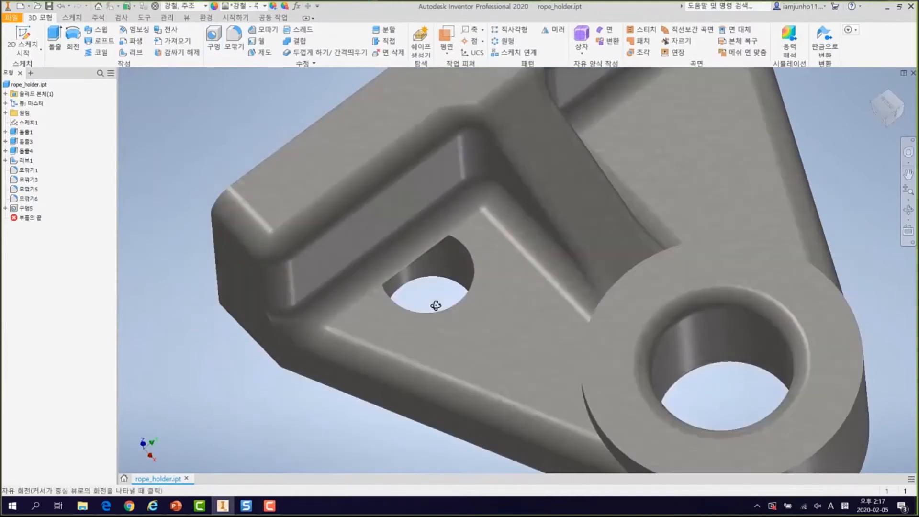
Undo the 10 mm hole on the triangular web face
key("ctrl+z")
key("ctrl+z")
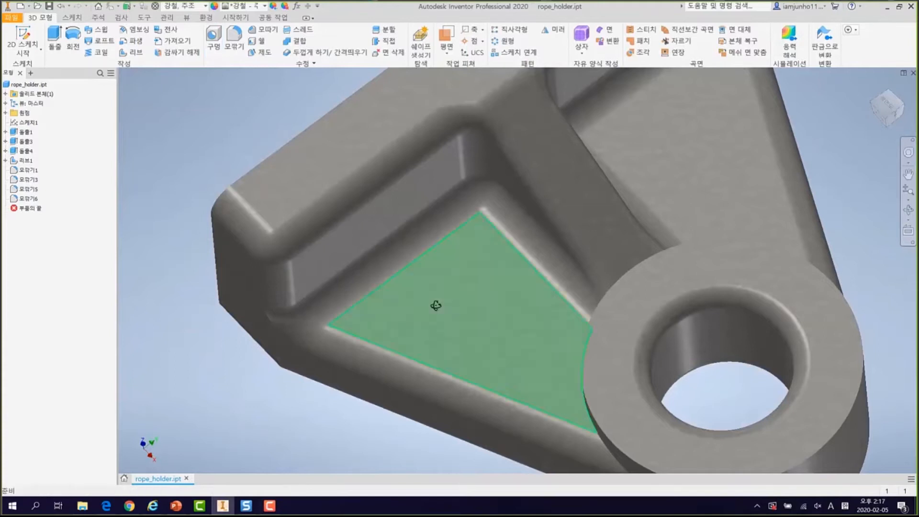
key("ctrl+z")
Add a simple 10 mm through-all hole with Extend Start enabled where the triangular web face meets the back fillet, and inspect the cut
left_click(213, 41)
scroll(468, 262, "up", 5)
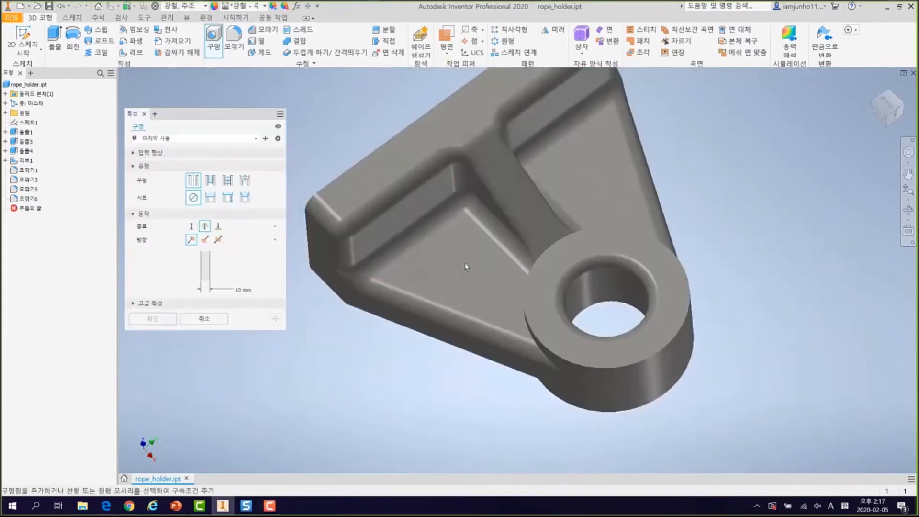
middle_click_drag(468, 262, 467, 253, "shift")
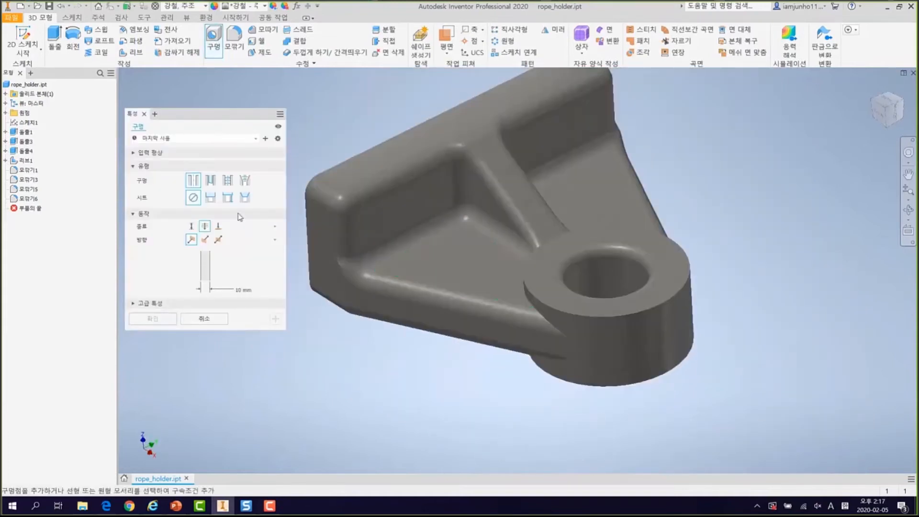
left_click(134, 303)
left_click(140, 326)
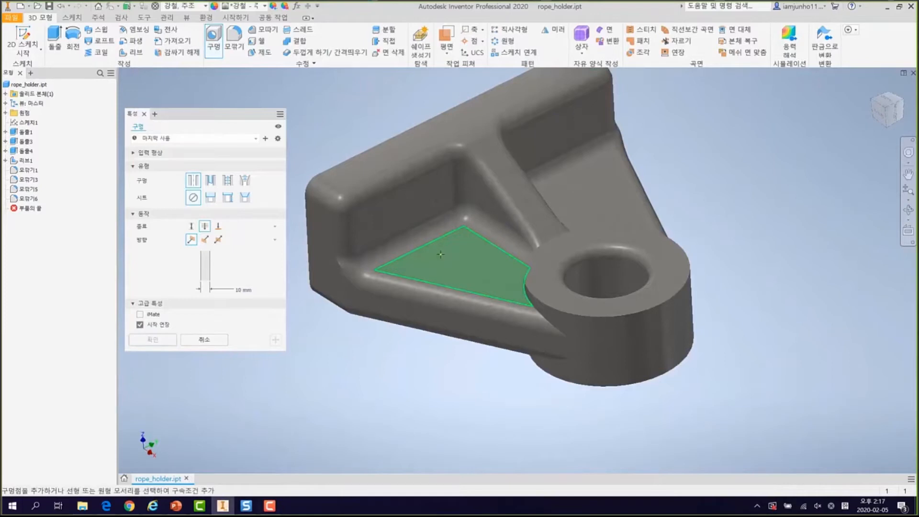
left_click(429, 251)
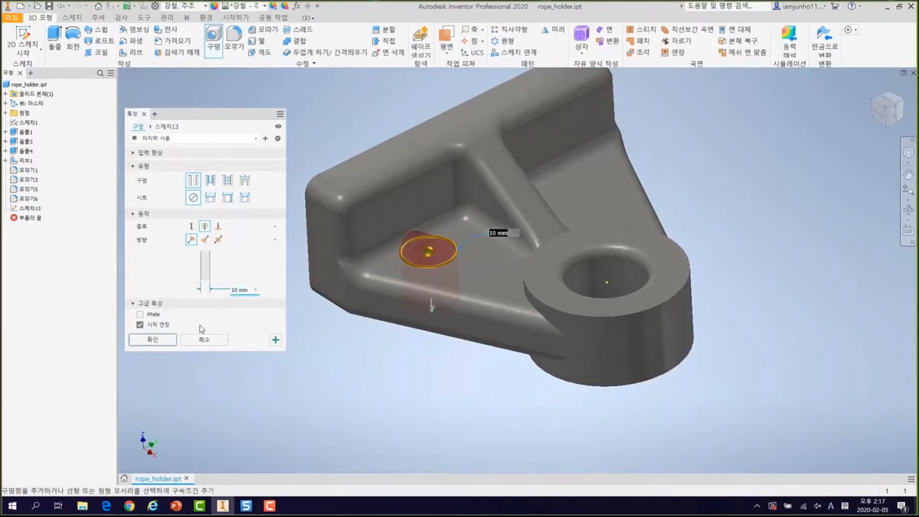
left_click(152, 339)
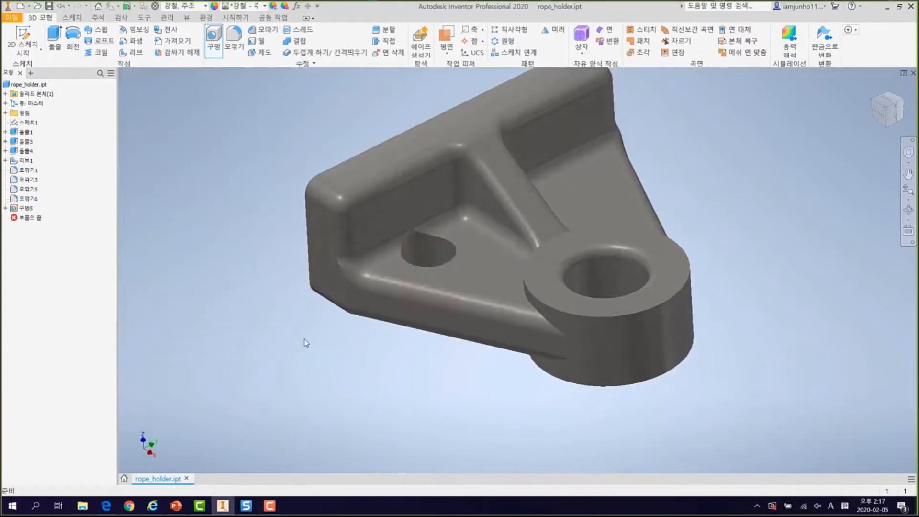
scroll(426, 254, "up", 4)
mouse_move(426, 254)
middle_mouse_down("shift")
mouse_move(421, 291)
mouse_move(425, 260)
middle_mouse_up("shift")
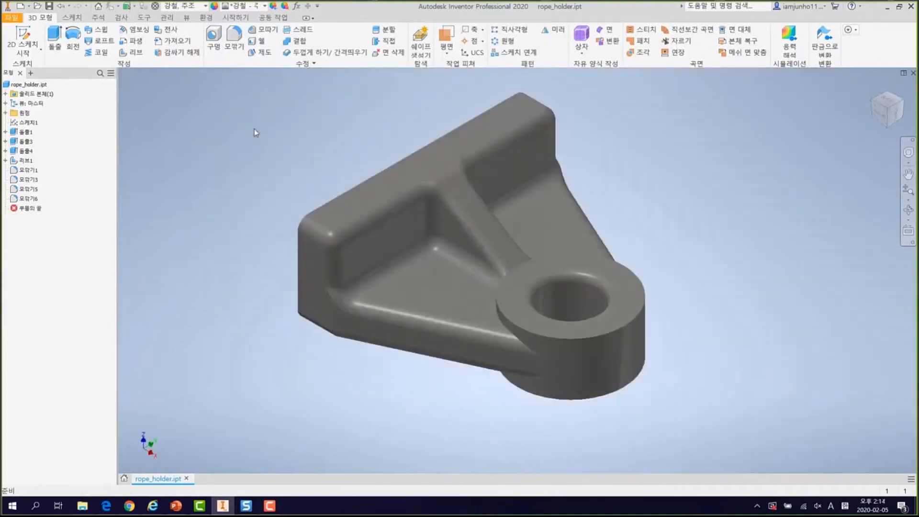
Show the first extrusion's dimensions on the model and turn the part to make them selectable
left_click(30, 132)
right_click(31, 133)
left_click(56, 192)
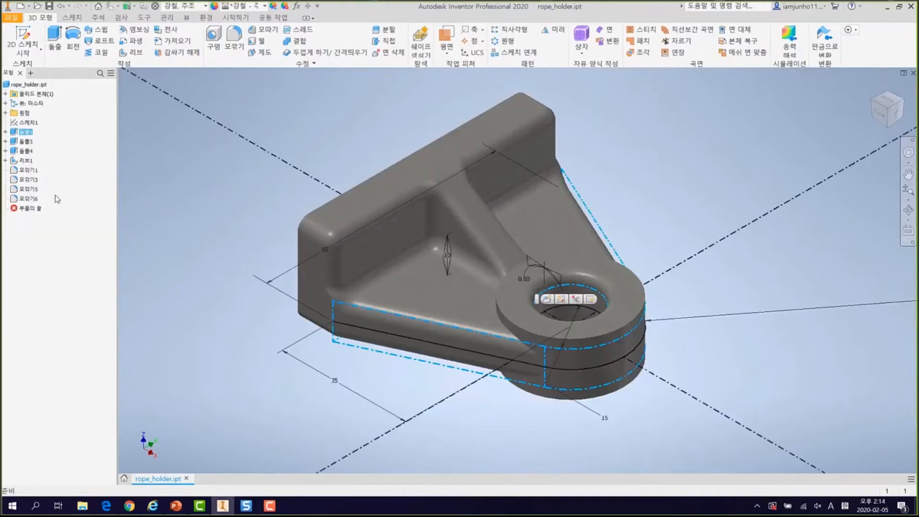
left_click(656, 171)
middle_click_drag(628, 186, 673, 209, "shift")
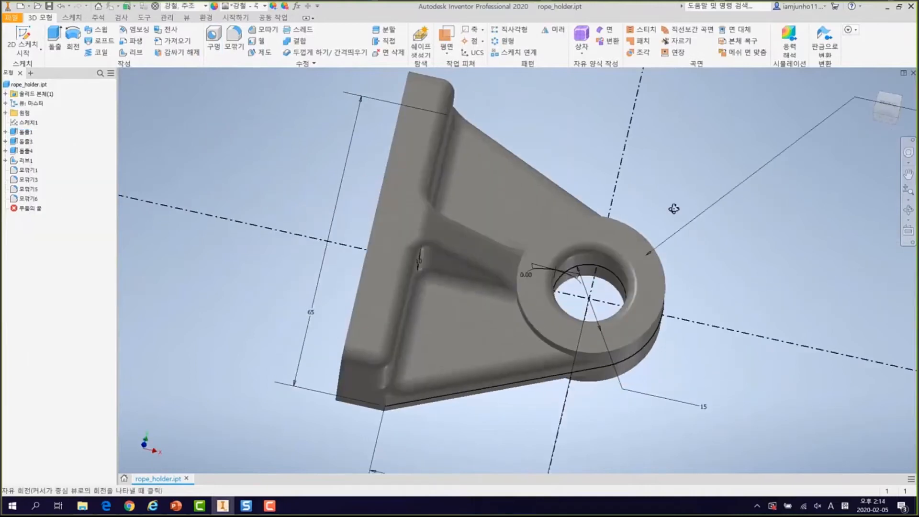
Place a through-all spotface hole on the triangular web face and pick the boss bore's 15 mm dimension as its diameter reference
left_click(214, 38)
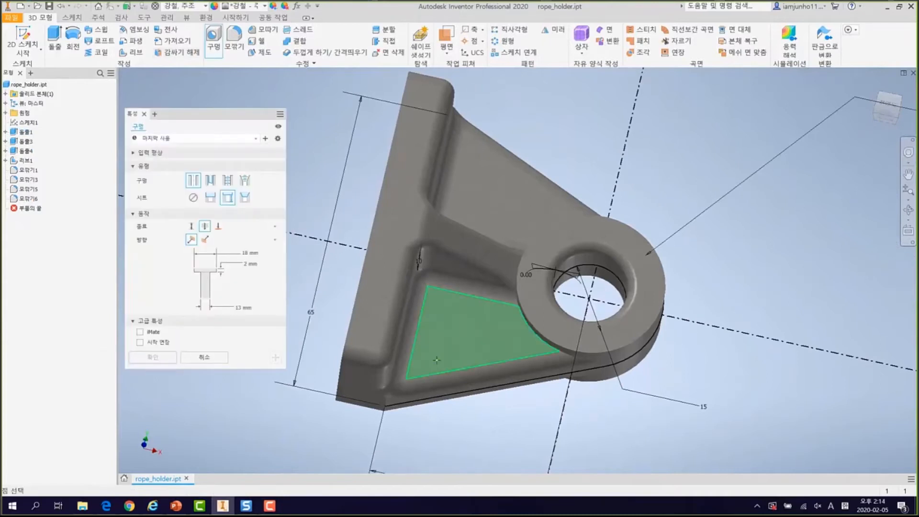
left_click(463, 327)
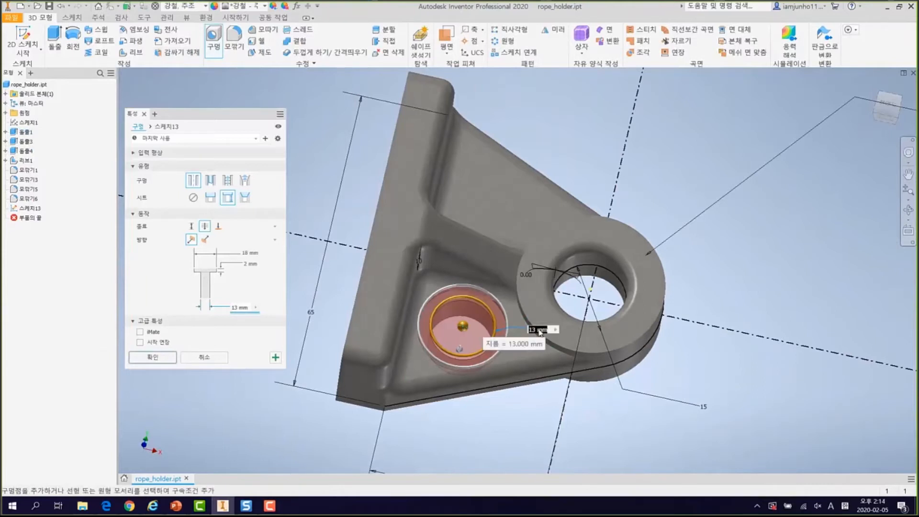
left_click(704, 408)
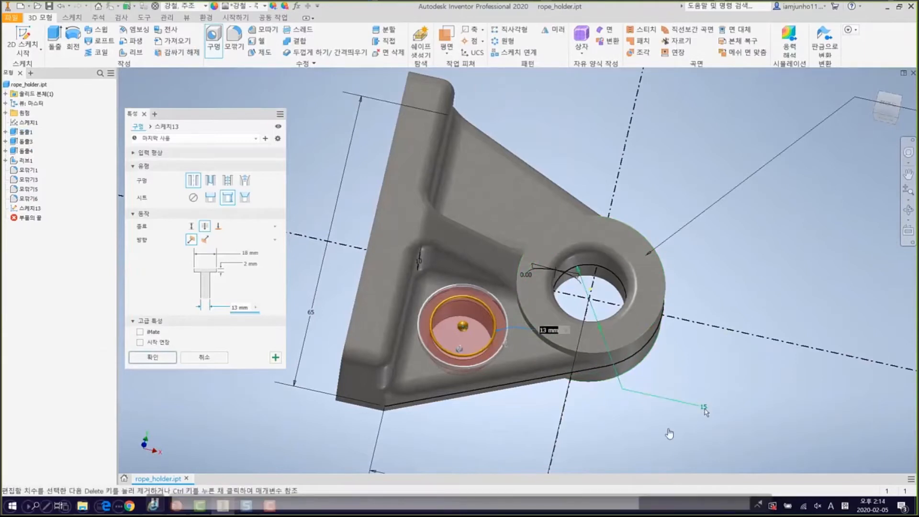
left_click(687, 508)
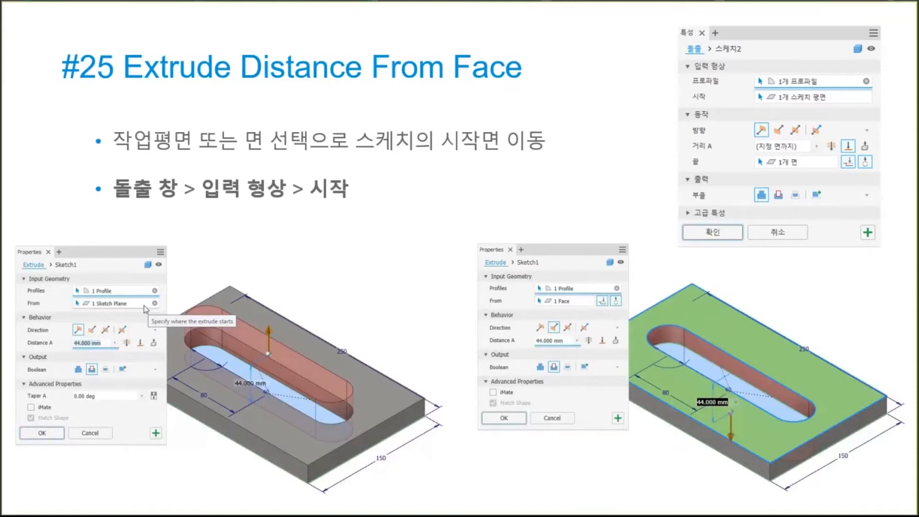
key("Right")
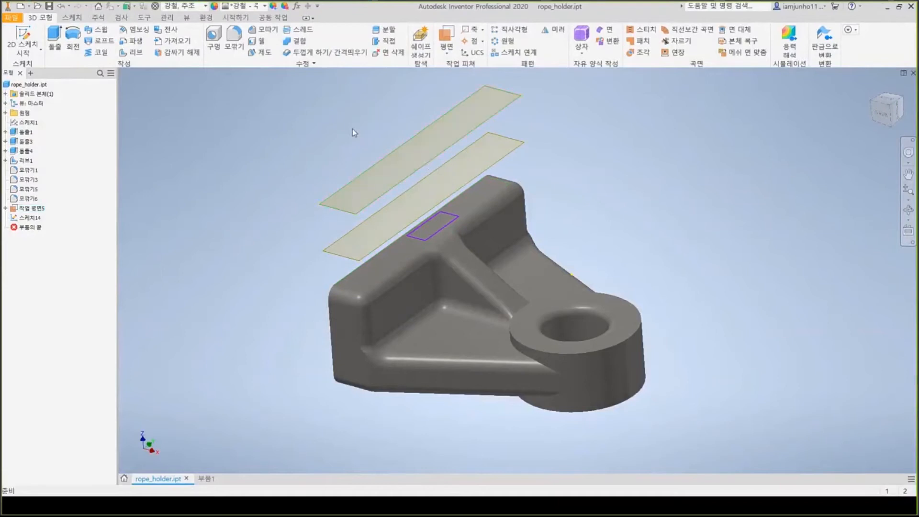
Extrude the rectangular sketch as a new solid, starting from the upper work plane and ending at the lower work plane
key("e")
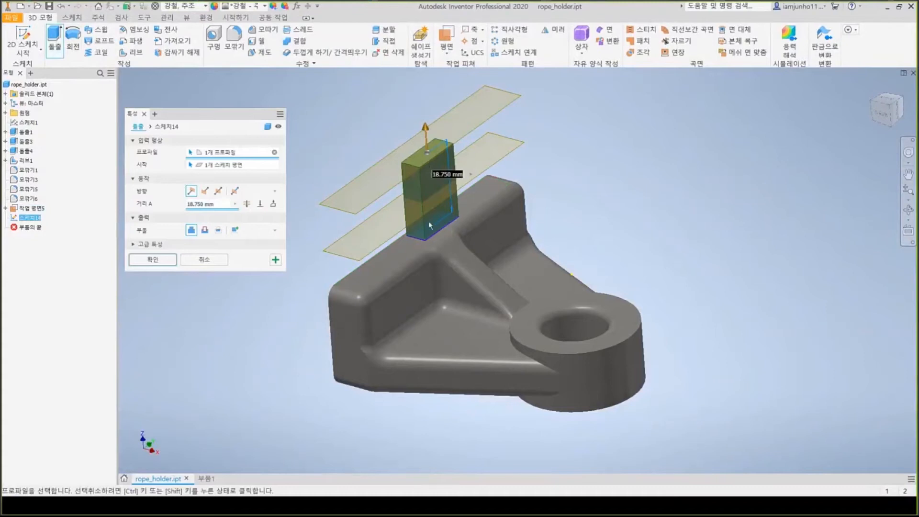
left_click(256, 169)
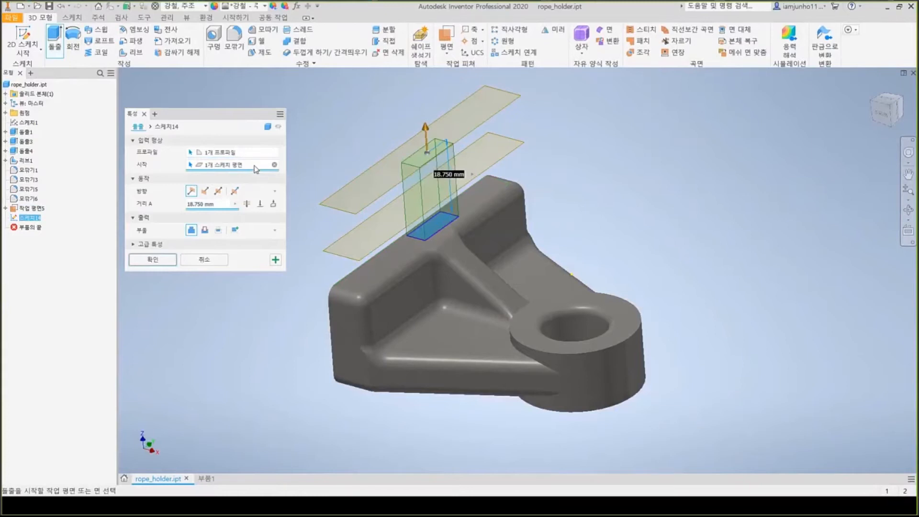
left_click(371, 174)
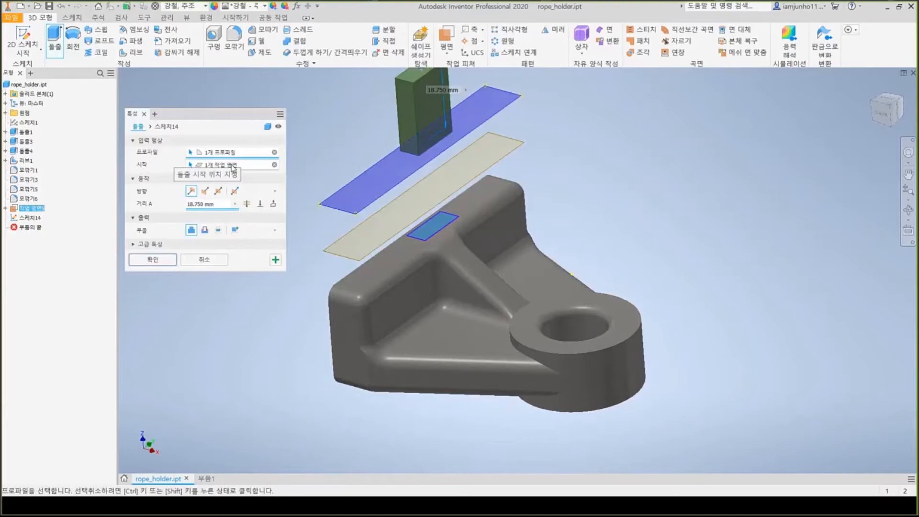
left_click(261, 204)
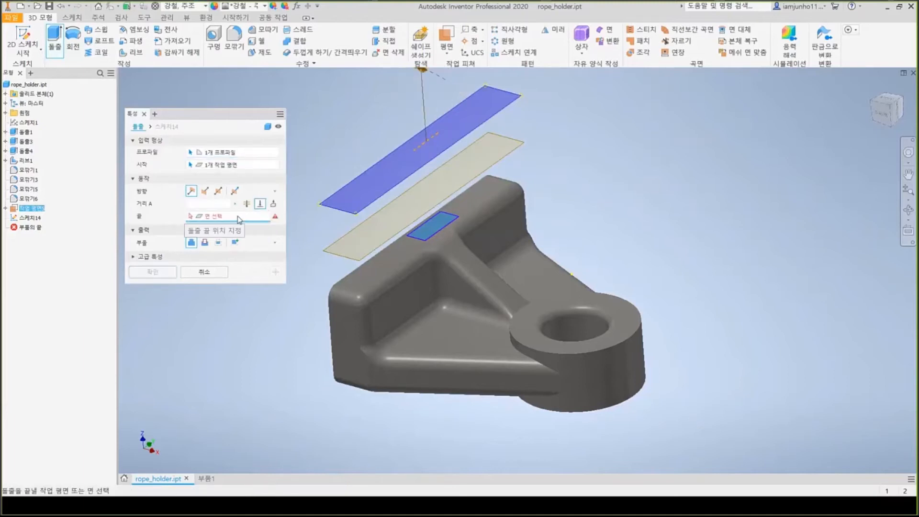
left_click(348, 234)
left_click(235, 243)
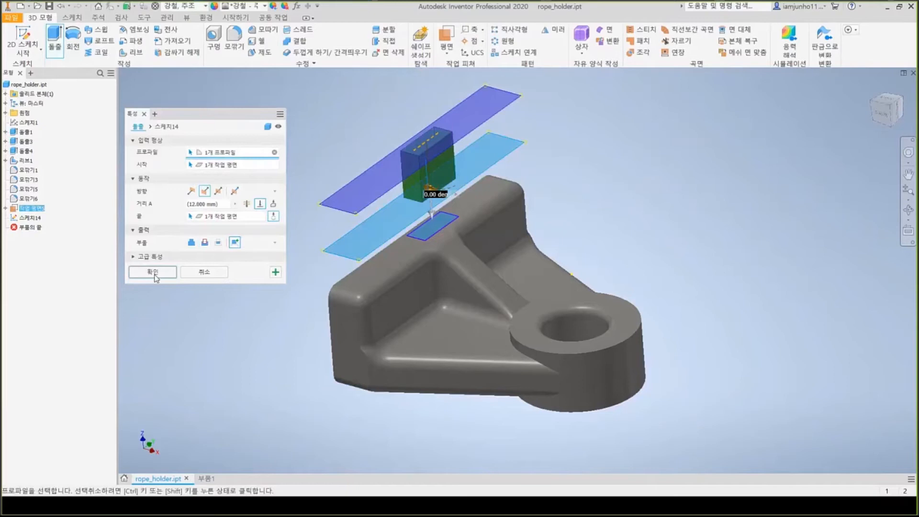
left_click(154, 274)
mouse_move(267, 262)
middle_mouse_down("shift")
mouse_move(246, 244)
mouse_move(260, 246)
middle_mouse_up("shift")
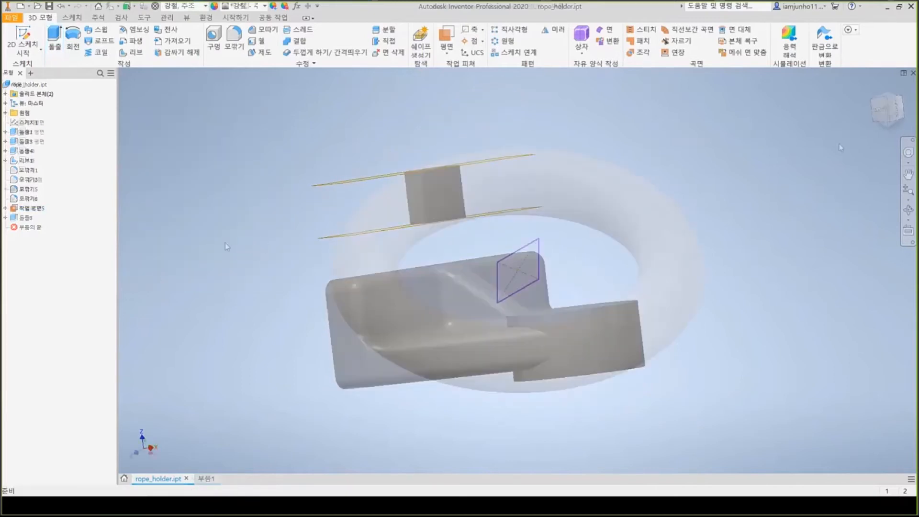
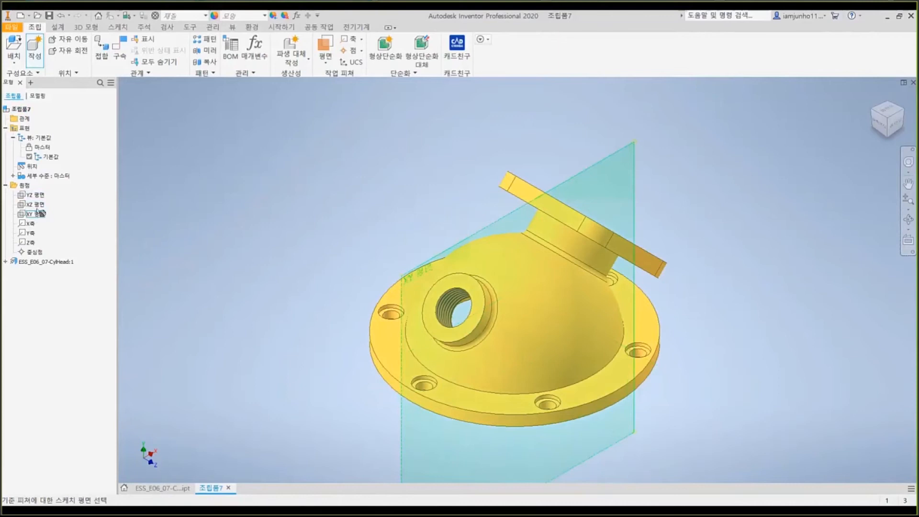
Base the new CylHead_Copy part on the assembly's XZ plane and start Copy Object in face selection mode
left_click(37, 207)
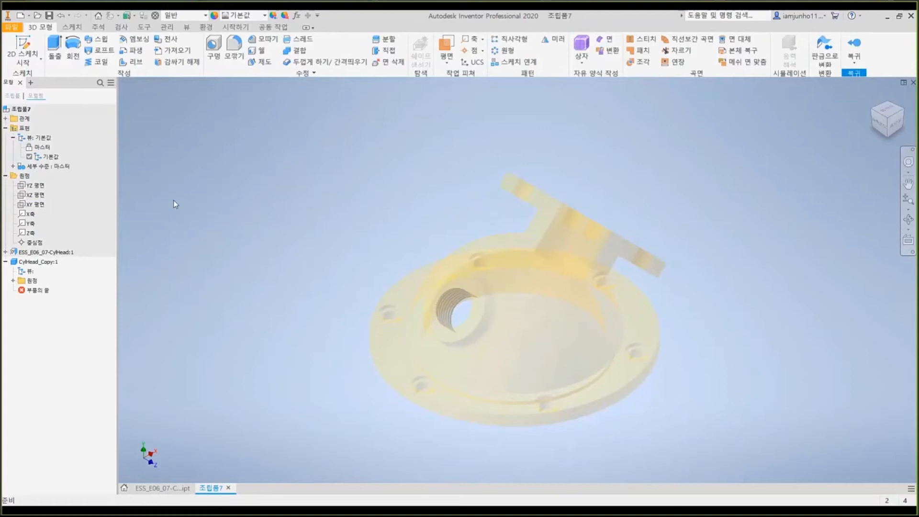
left_click(303, 73)
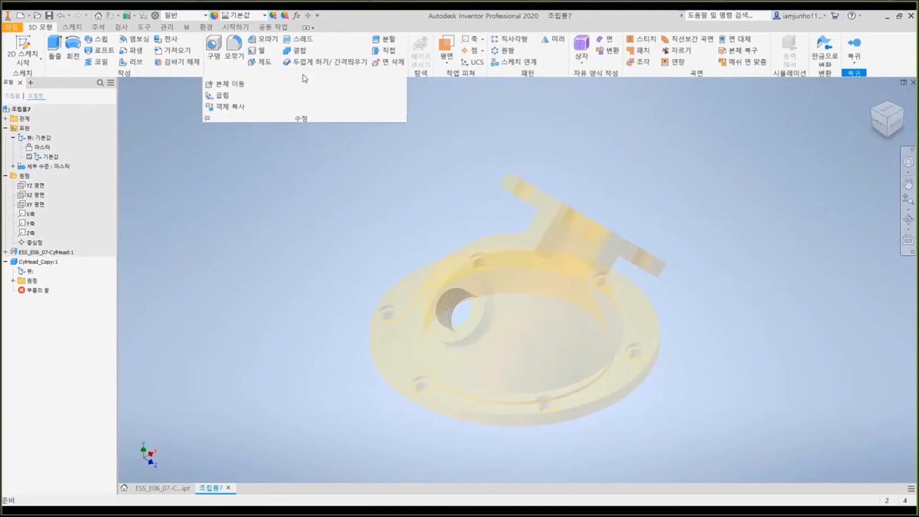
left_click(232, 106)
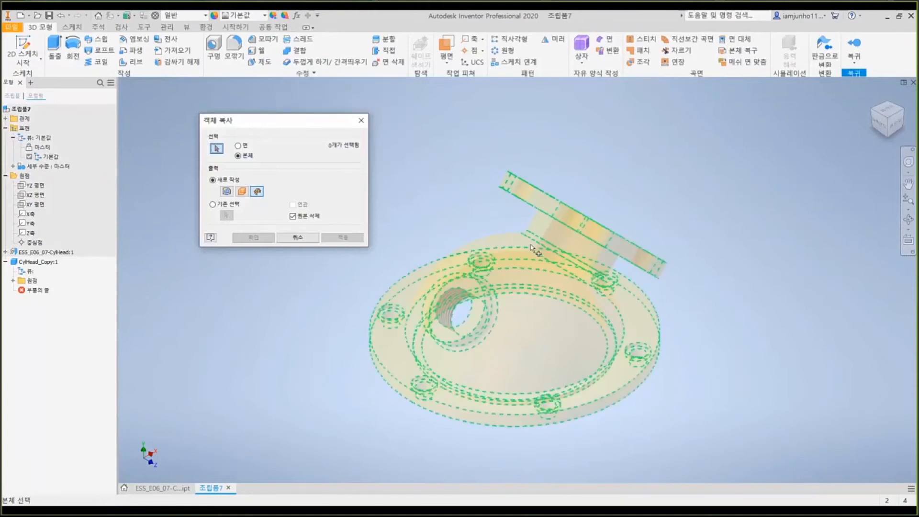
left_click(238, 146)
Select the threaded port boss's outer faces and the cylinder head's dome face for copying
middle_click_drag(379, 182, 643, 236, "shift")
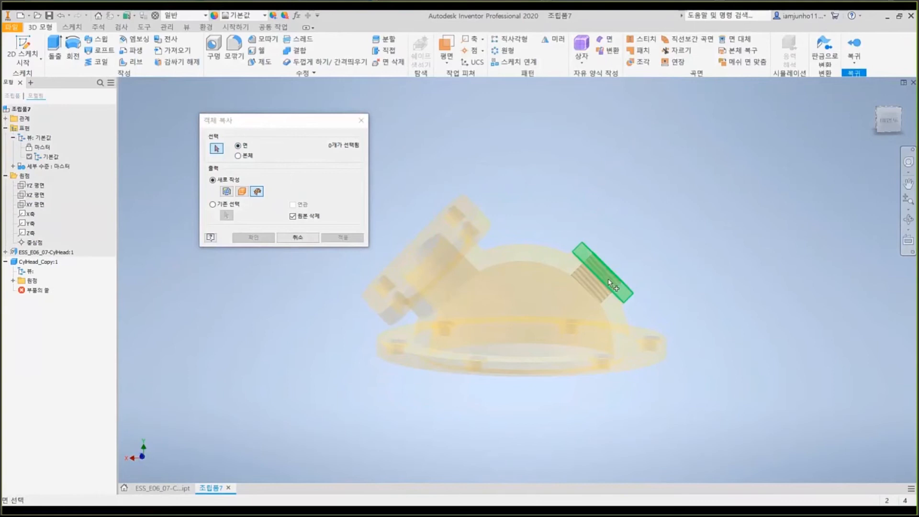
middle_click_drag(585, 230, 597, 281, "shift")
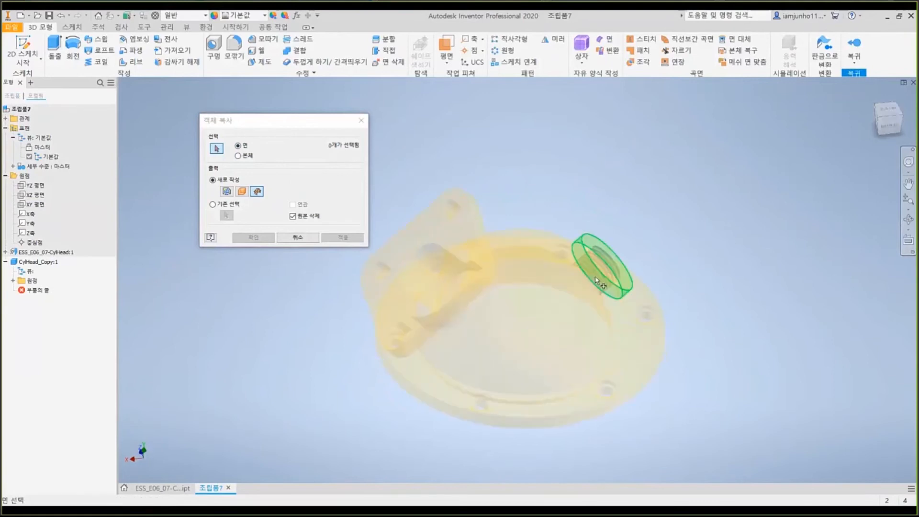
left_click(597, 280)
left_click(591, 269)
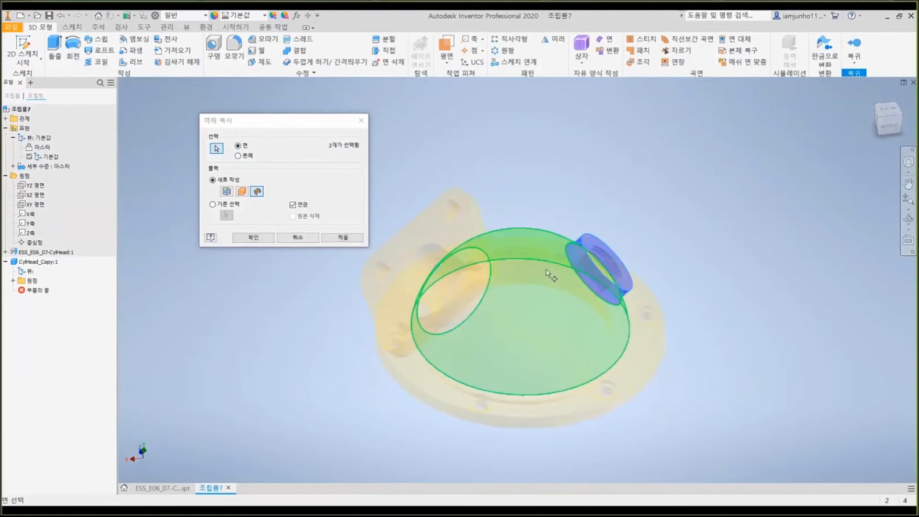
left_click(548, 272)
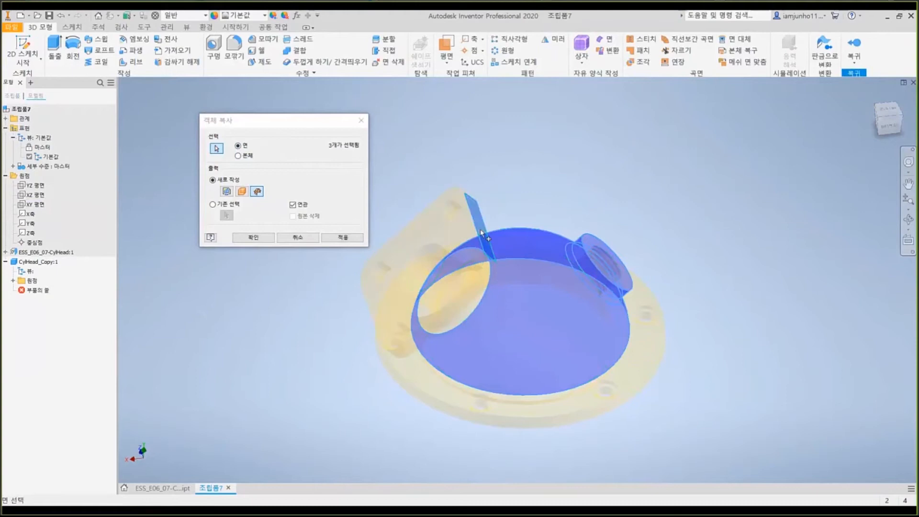
Add the square flange's side faces and its cylindrical neck to the faces being copied
left_click(485, 275)
left_click(466, 303)
middle_click_drag(487, 307, 489, 268, "shift")
left_click(480, 260)
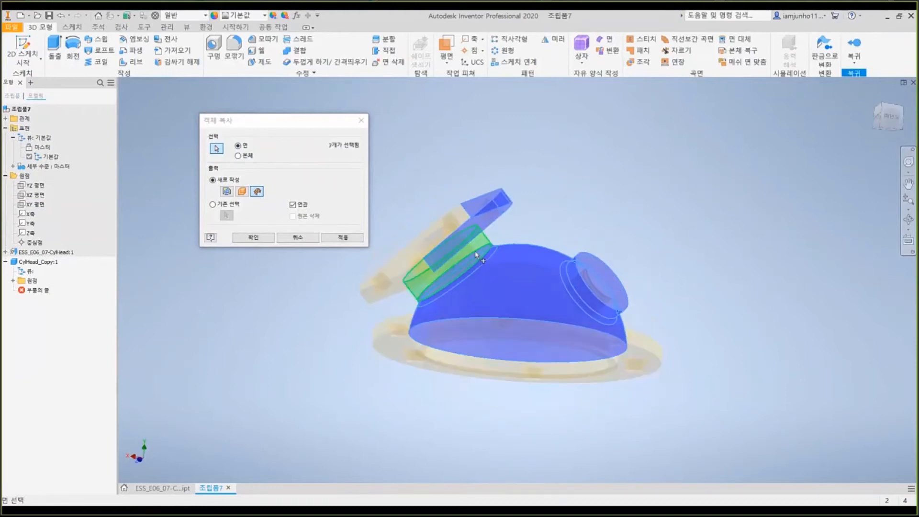
left_click(477, 255)
left_click(421, 269)
left_click(360, 299)
left_click(368, 290)
Add the square flange's remaining faces and create an associative composite copy of all selected faces in CylHead_Copy
middle_click_drag(495, 250, 471, 324, "shift")
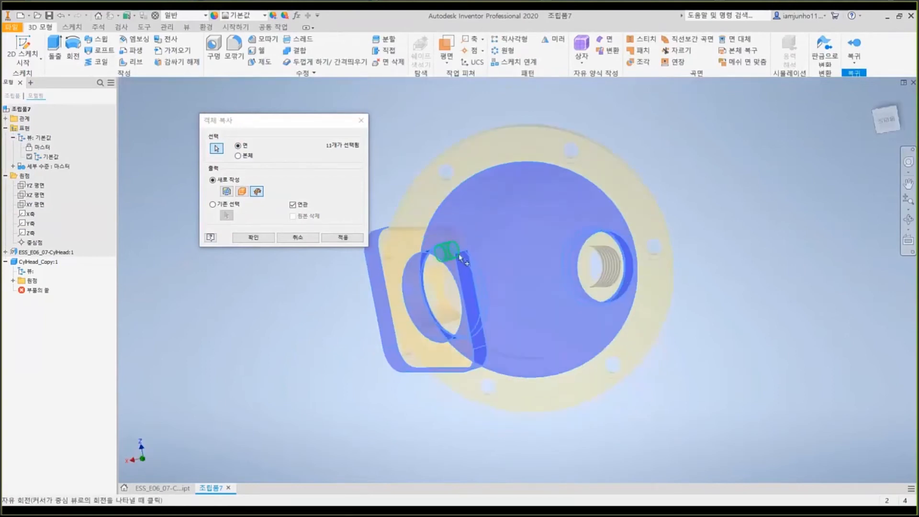
left_click(460, 249)
left_click(423, 229)
middle_click_drag(533, 273, 585, 244, "shift")
left_click(479, 231)
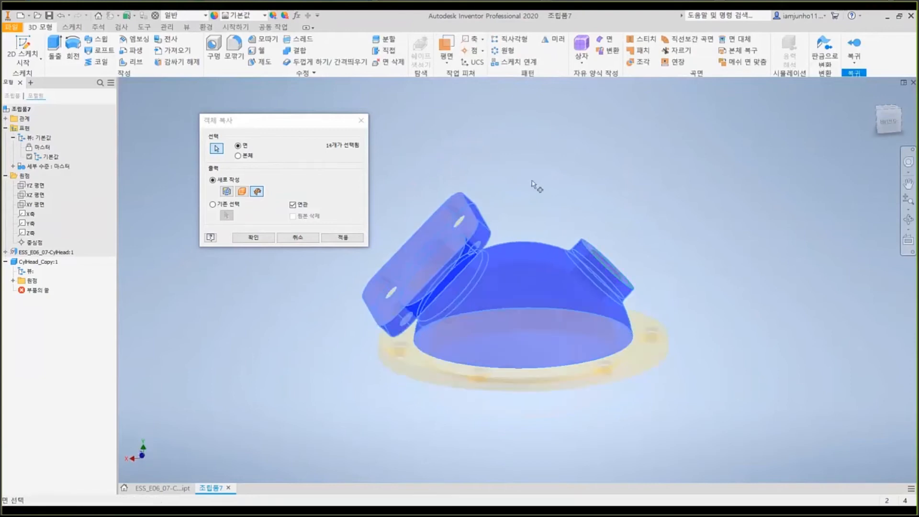
left_click(252, 238)
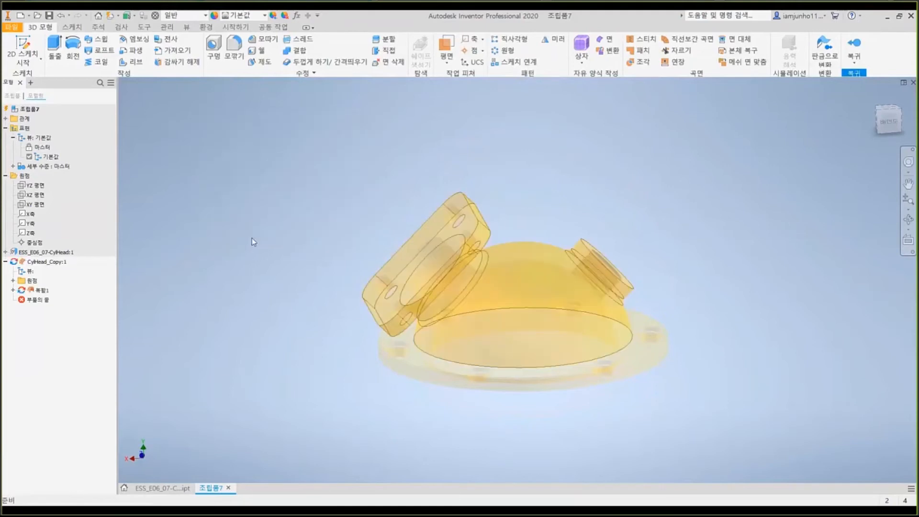
Open the original ESS_E06_07-CylHead part from the assembly and select its top-level entry to view the model
right_click(63, 253)
left_click(83, 281)
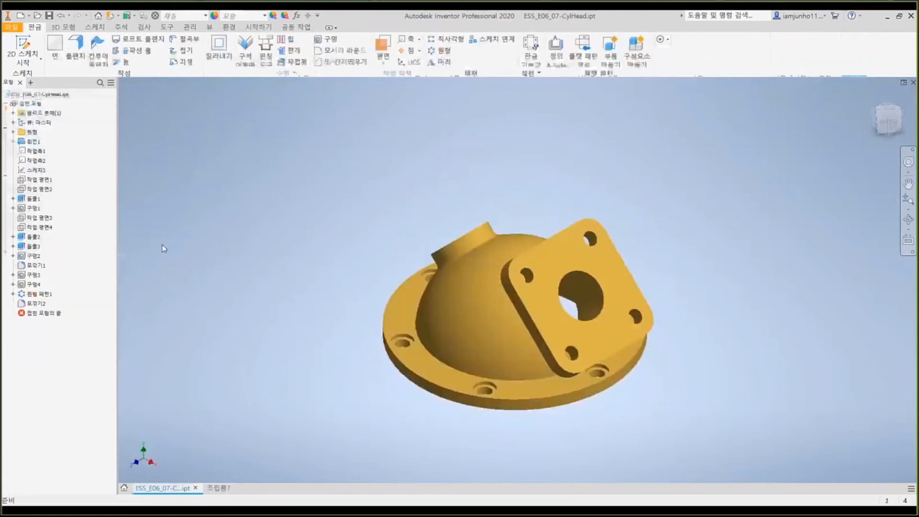
left_click(57, 94)
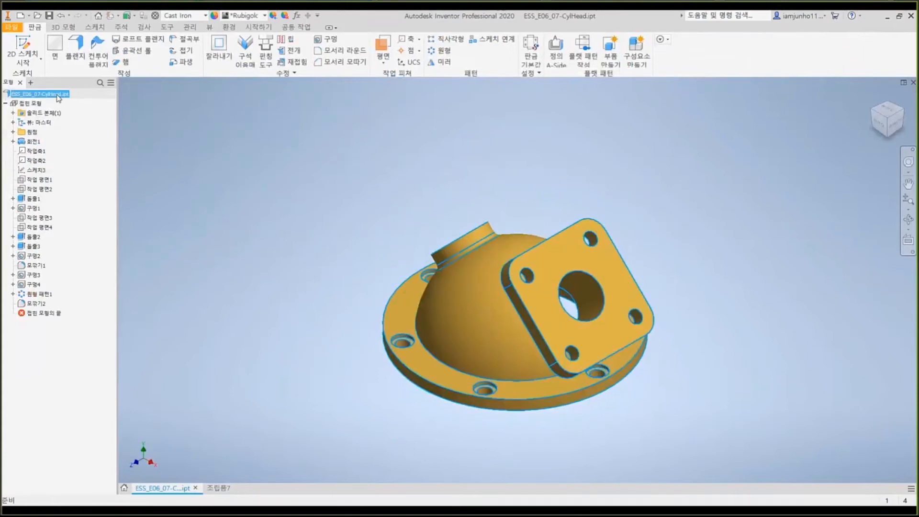
Return to the assembly and open the CylHead_Copy part in its own window to view the copied surfaces
left_click(218, 487)
left_click(44, 262)
right_click(44, 261)
left_click(65, 286)
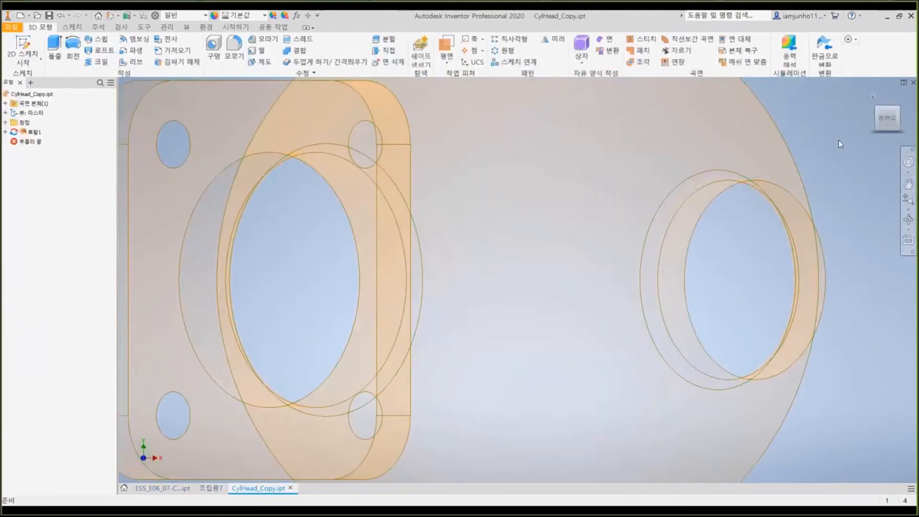
middle_click(839, 140)
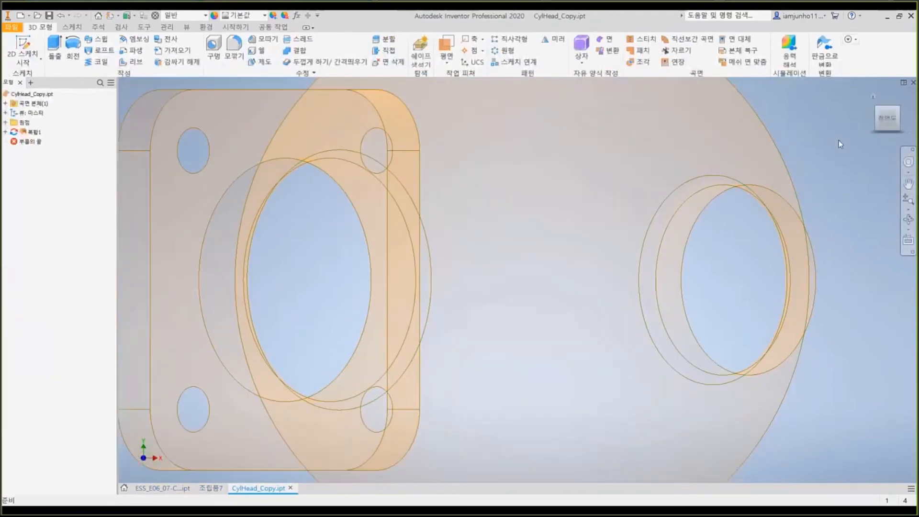
Turn off translucency for the copied composite surface so that it displays opaque
middle_click_drag(683, 279, 716, 212, "shift")
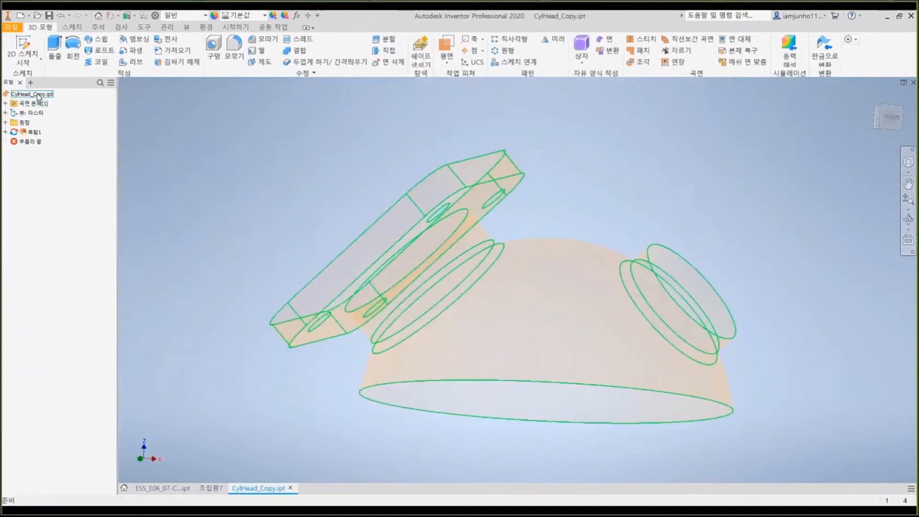
right_click(32, 132)
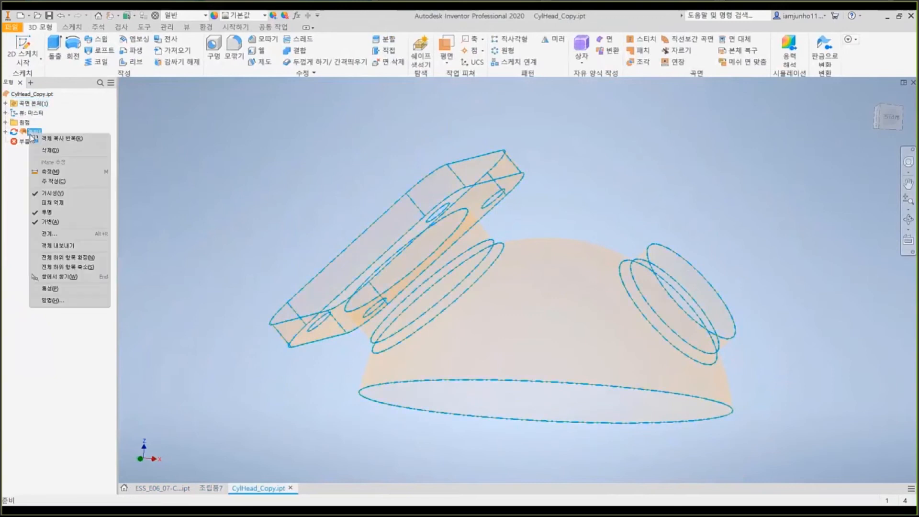
left_click(47, 212)
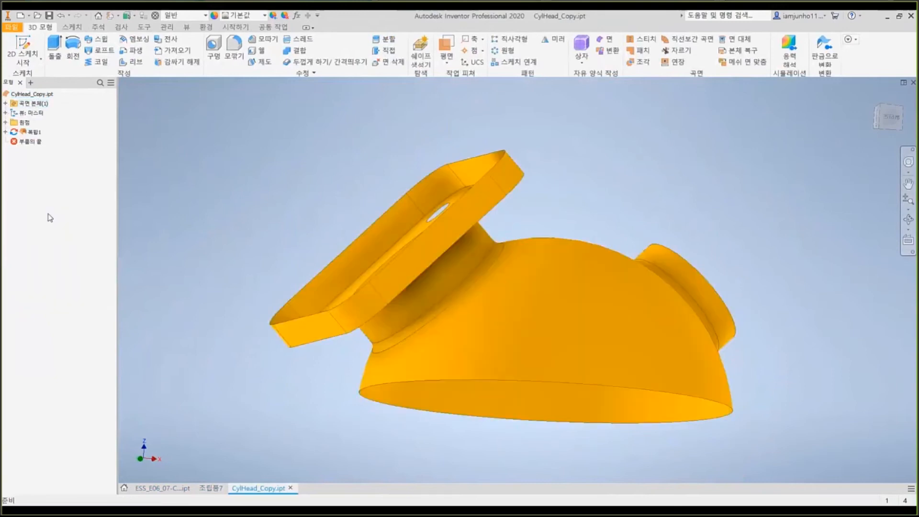
middle_click_drag(484, 225, 579, 148, "shift")
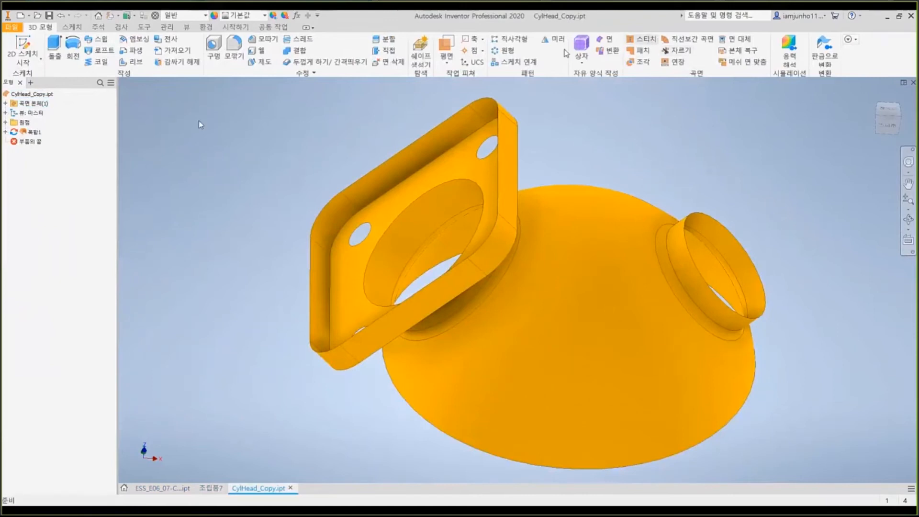
Stitch the copied composite surface into a stitched quilt with the default maximum tolerance
left_click(34, 132)
left_click(175, 132)
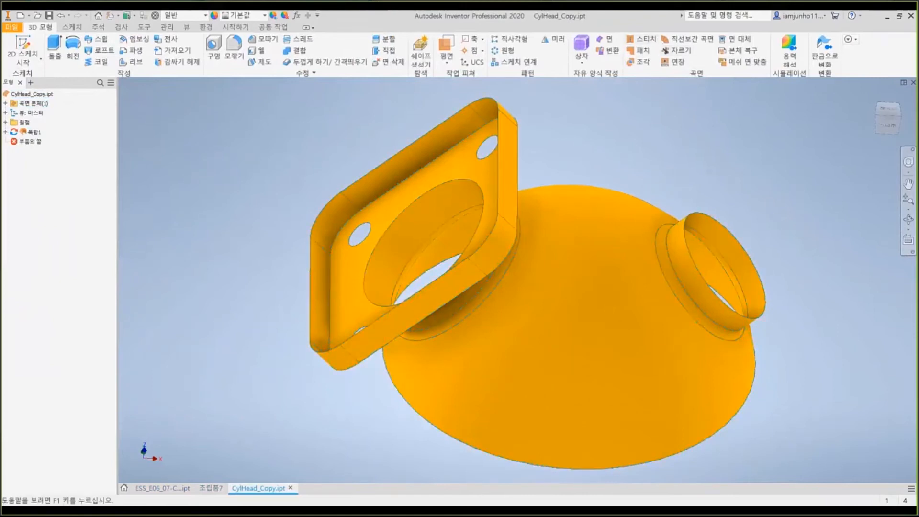
left_click(642, 39)
left_click_drag(181, 94, 206, 136)
left_click(35, 132)
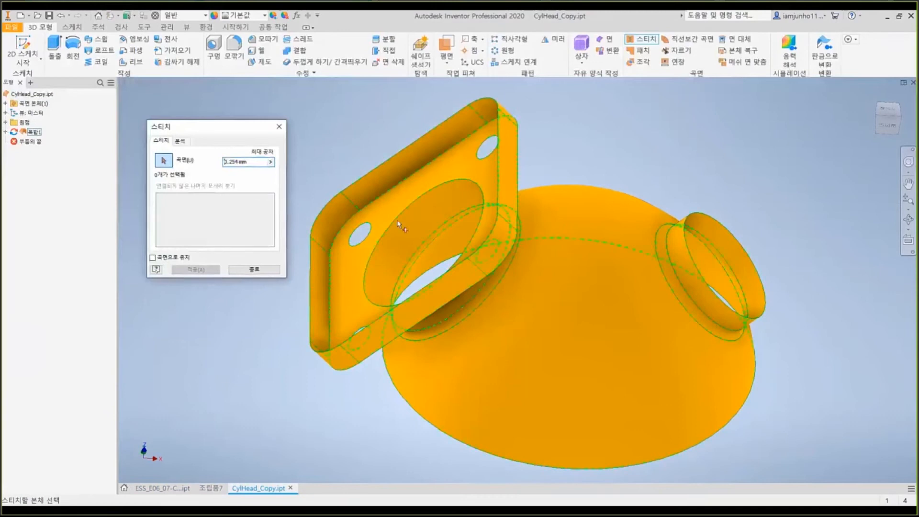
left_click(197, 271)
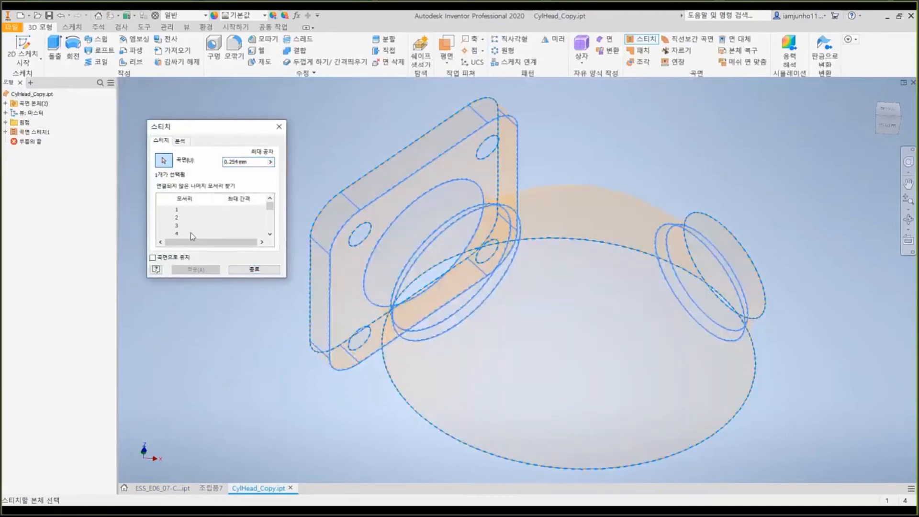
left_click(252, 270)
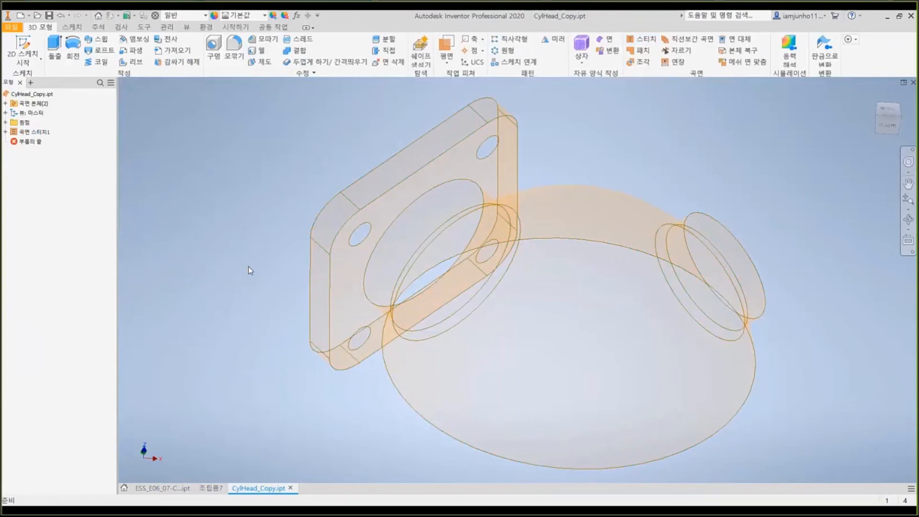
Thicken the whole stitched quilt by 5 mm into a solid and inspect the thickened body
left_click(324, 62)
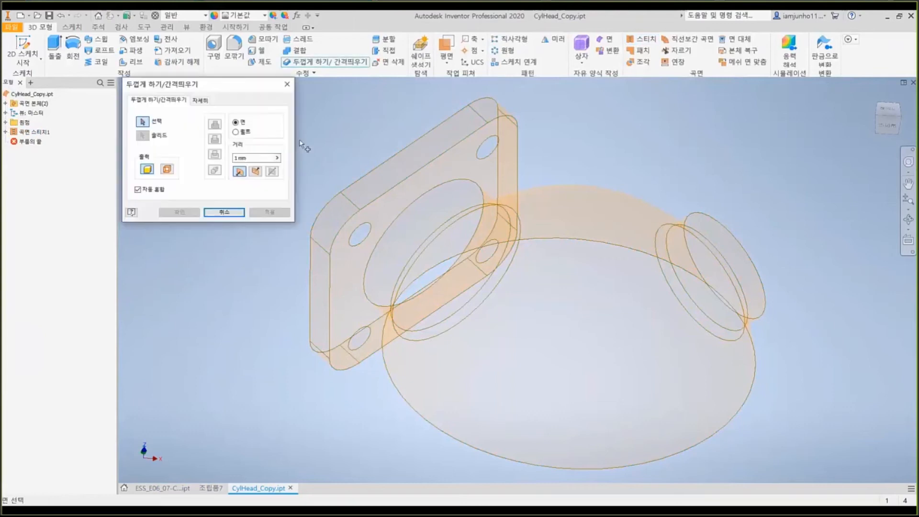
left_click_drag(231, 85, 231, 125)
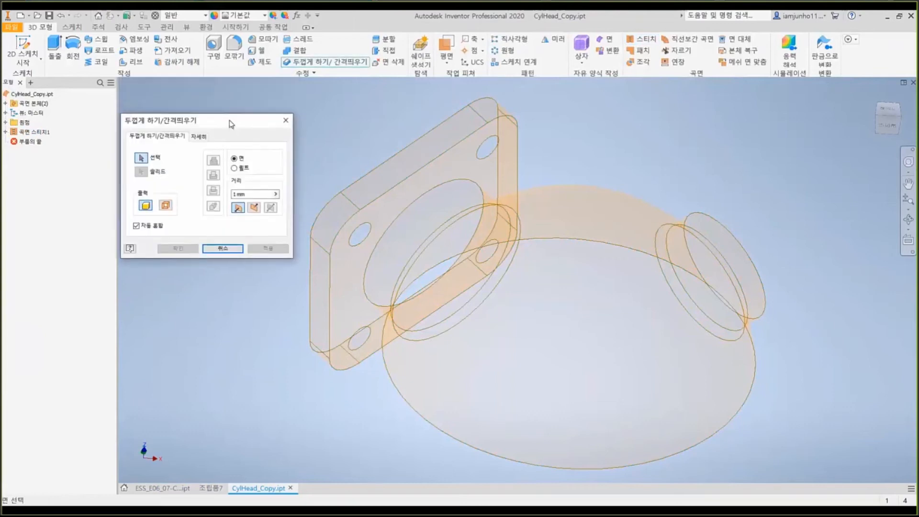
left_click(239, 168)
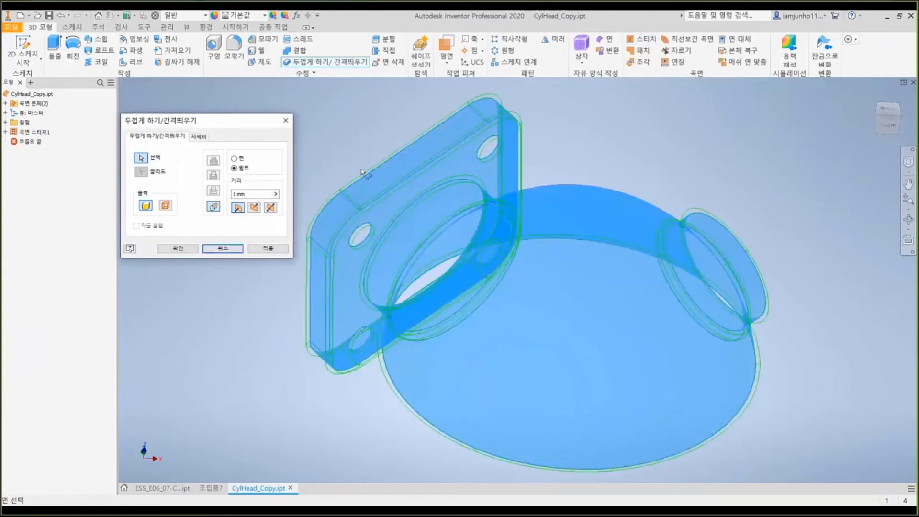
left_click(245, 195)
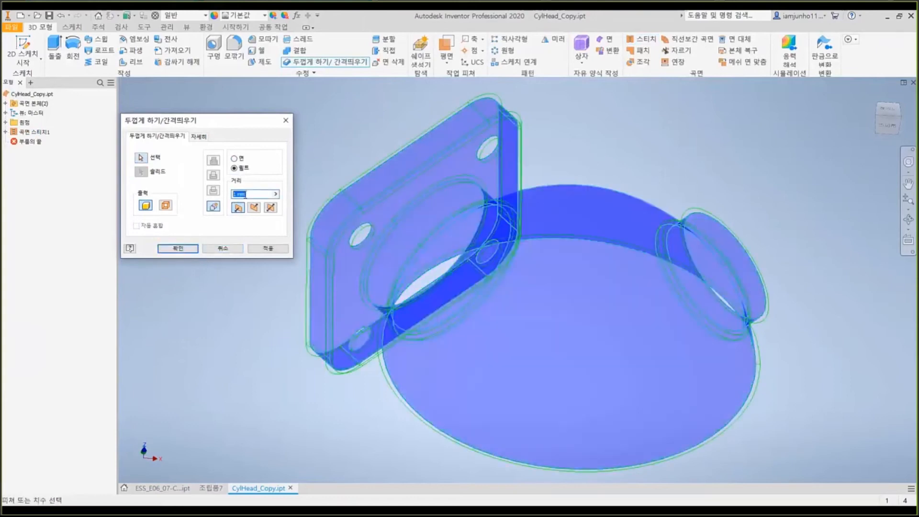
type("5")
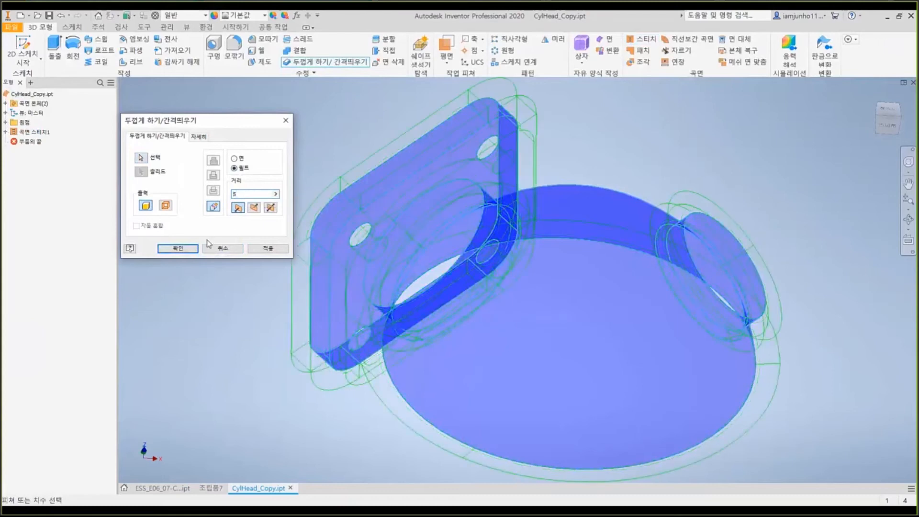
middle_click_drag(550, 275, 425, 148, "shift")
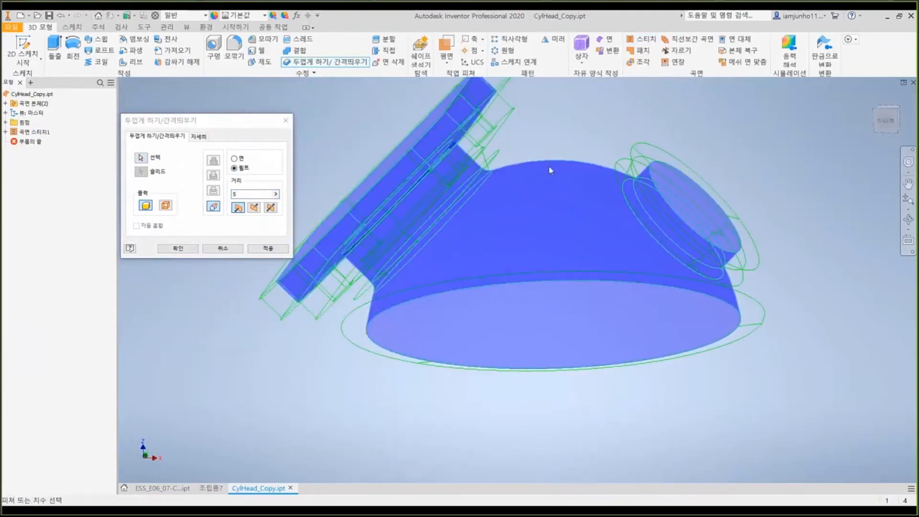
left_click(178, 249)
mouse_move(318, 197)
middle_mouse_down()
mouse_move(317, 226)
mouse_move(275, 219)
mouse_move(312, 199)
mouse_move(299, 195)
middle_mouse_up()
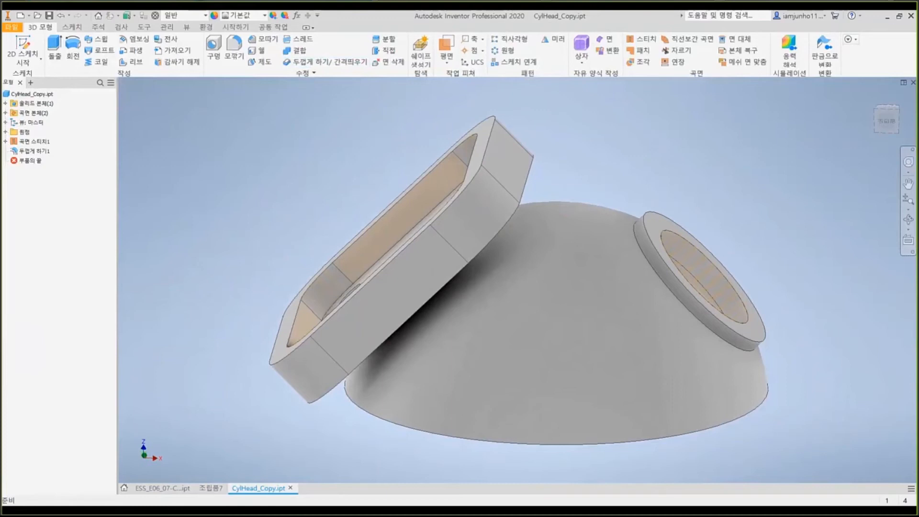
middle_click_drag(335, 182, 297, 120, "shift")
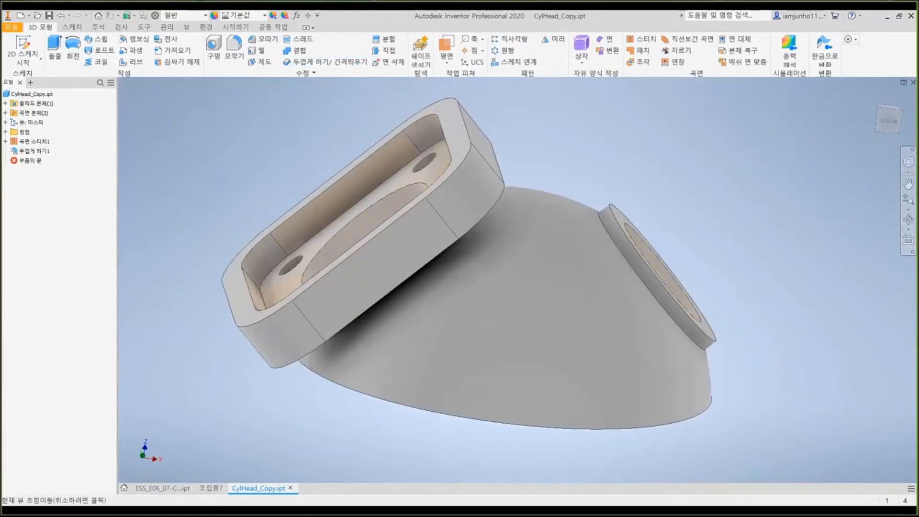
Try the 마분지 appearance on the part and replace it with 박편 새틴 - 파란색
left_click(265, 16)
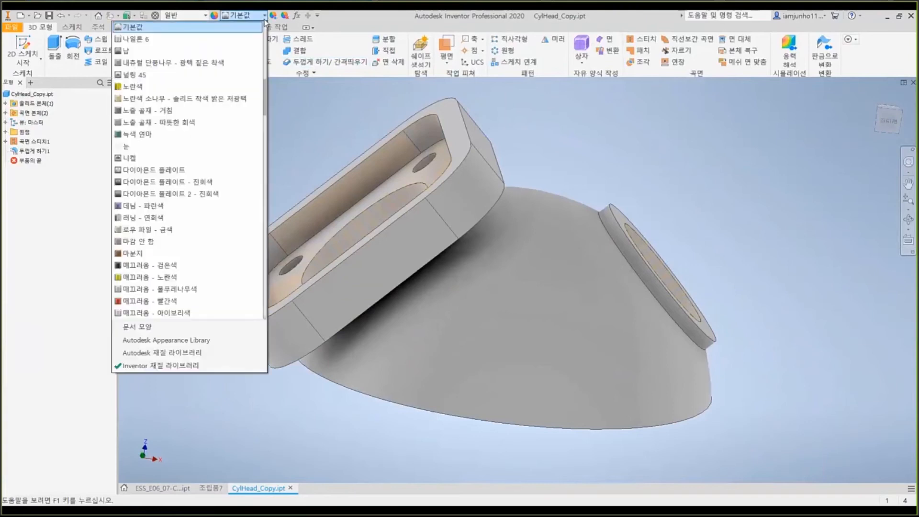
scroll(204, 221, "down", 1)
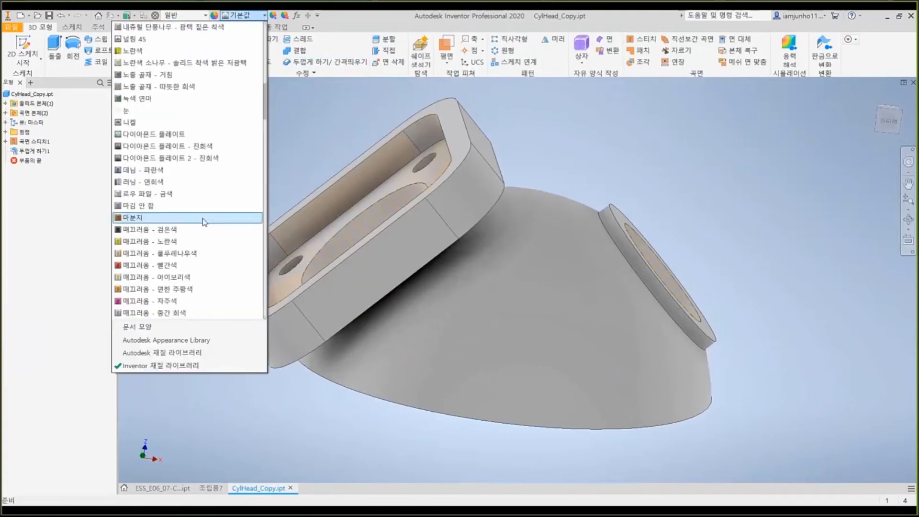
left_click(204, 222)
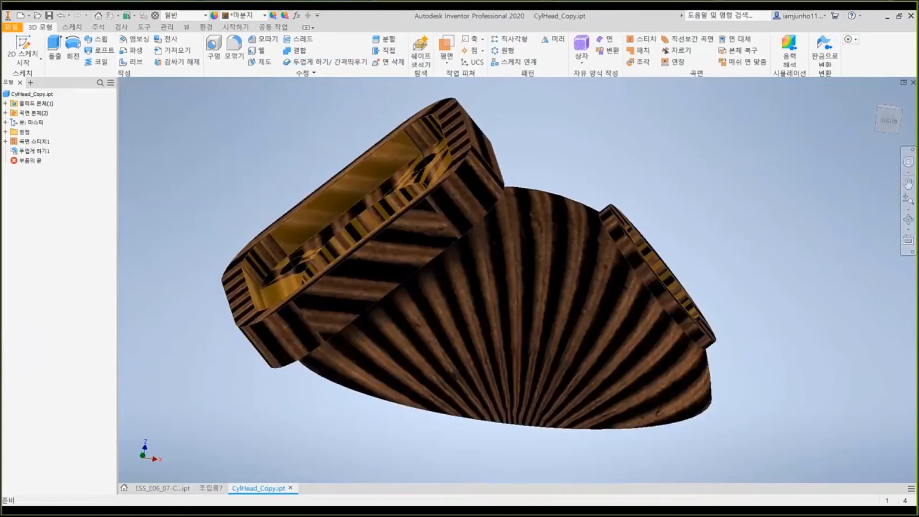
left_click(265, 16)
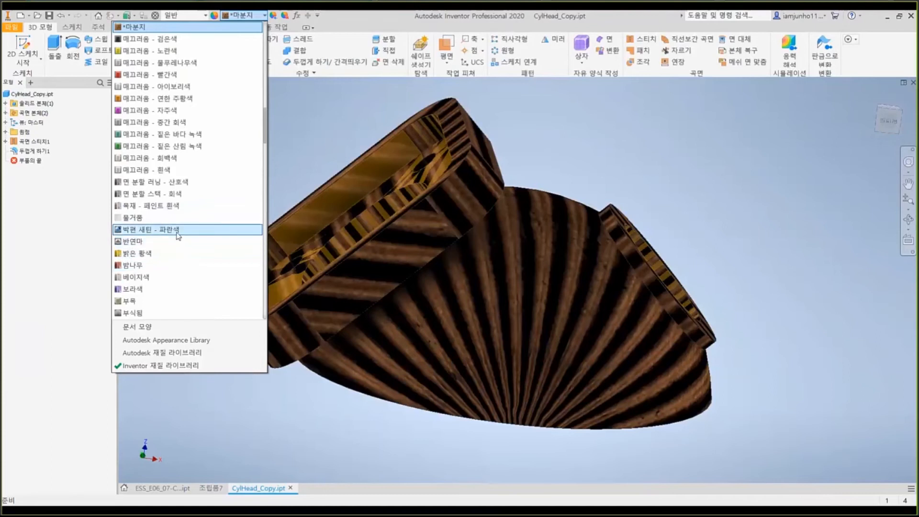
left_click(177, 231)
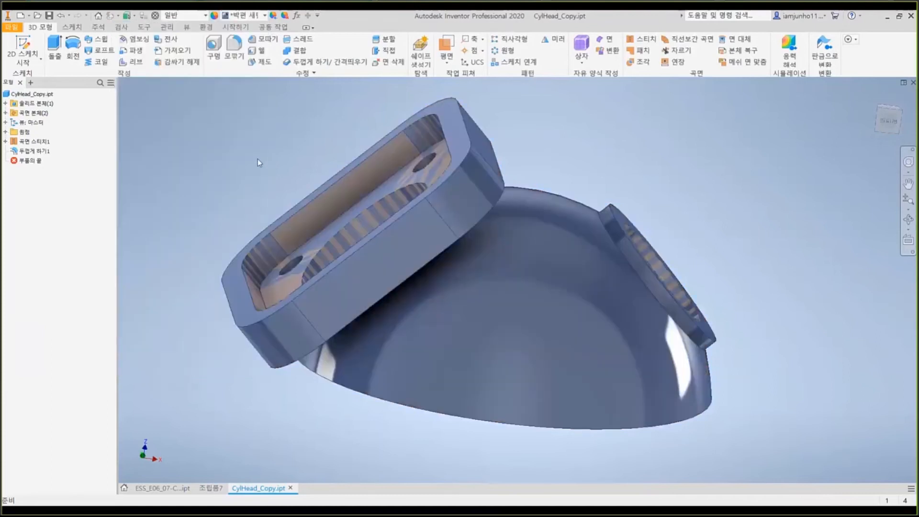
Check the thickened copy in the assembly and close the CylHead_Copy window without saving it separately
left_click(210, 488)
mouse_move(312, 247)
middle_mouse_down("shift")
mouse_move(317, 265)
mouse_move(339, 263)
mouse_move(314, 258)
middle_mouse_up("shift")
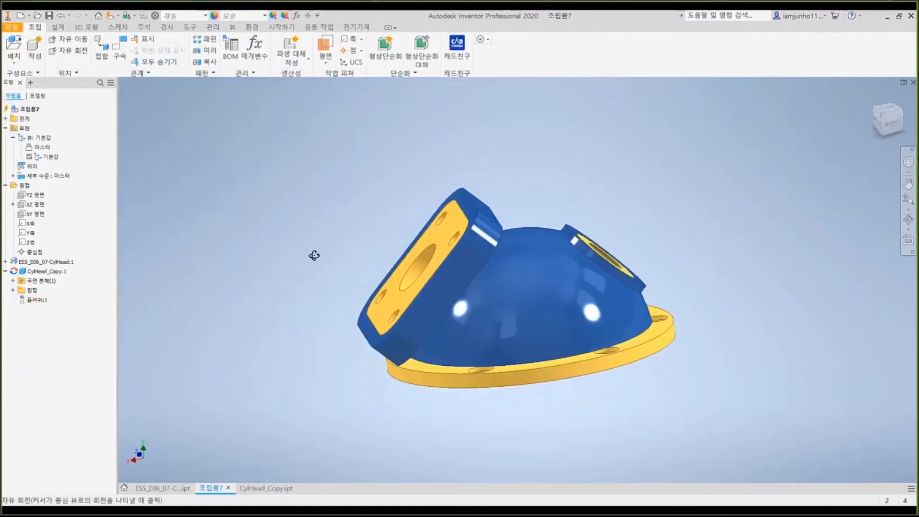
left_click(277, 494)
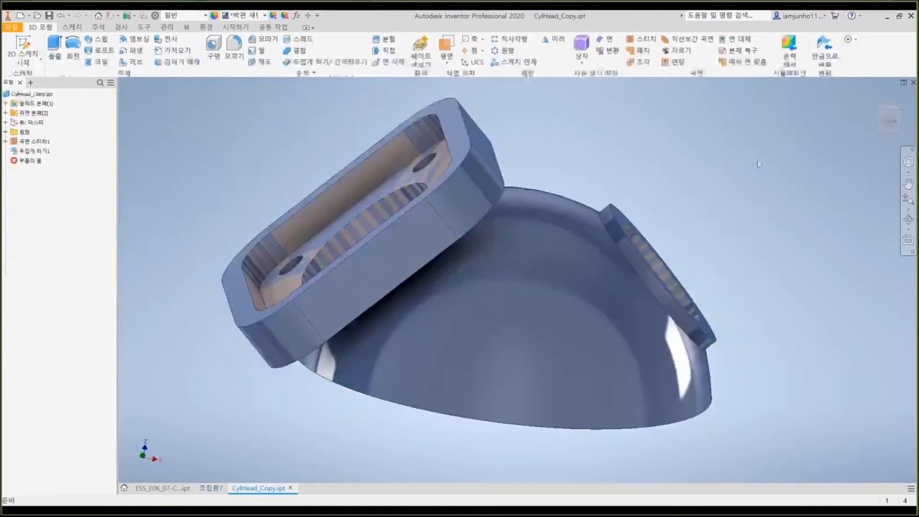
left_click(291, 489)
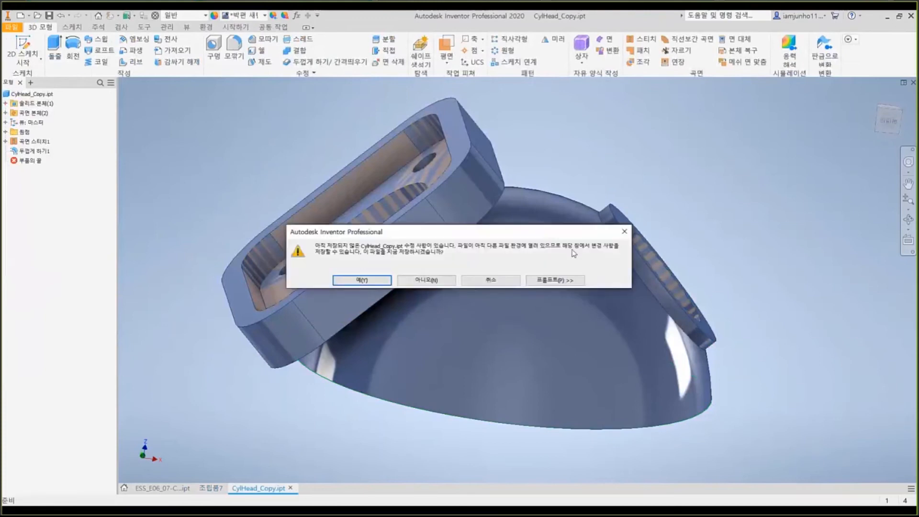
left_click(426, 284)
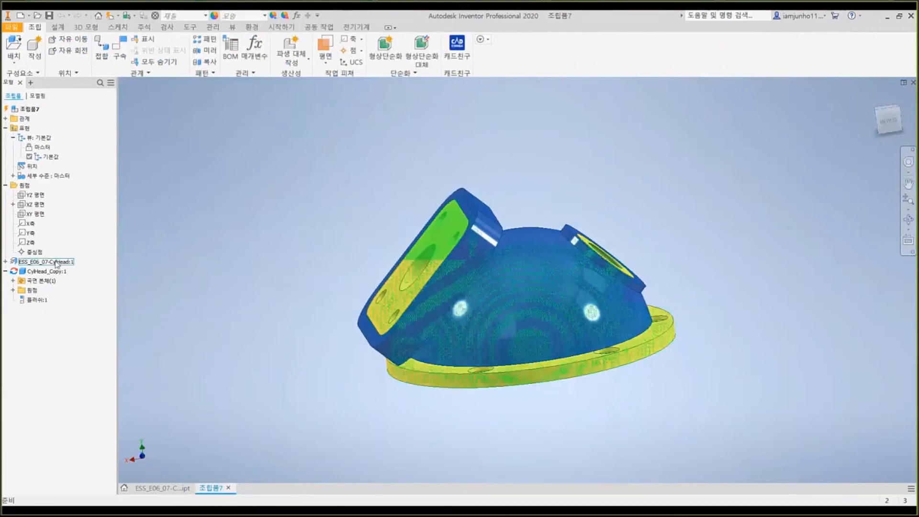
Select the CylHead_Copy component and collapse the assembly's representations and origin folders in the browser
left_click(46, 271)
left_click(5, 128)
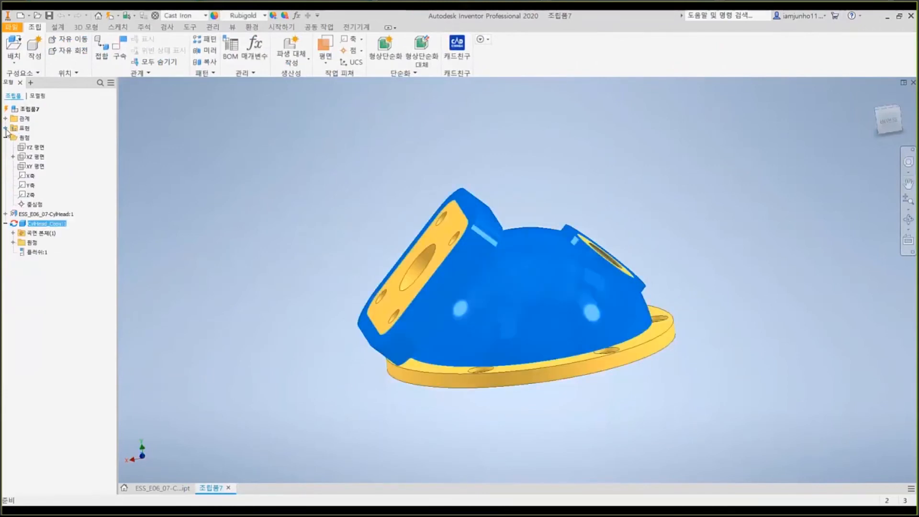
left_click(5, 138)
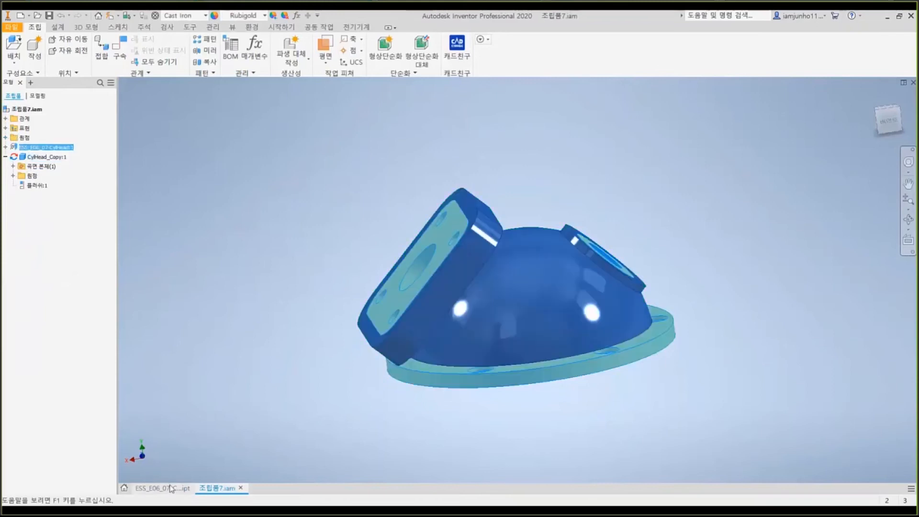
In the CylHead part, start Direct Edit and select all faces of the square four-hole flange and its neck
left_click(170, 488)
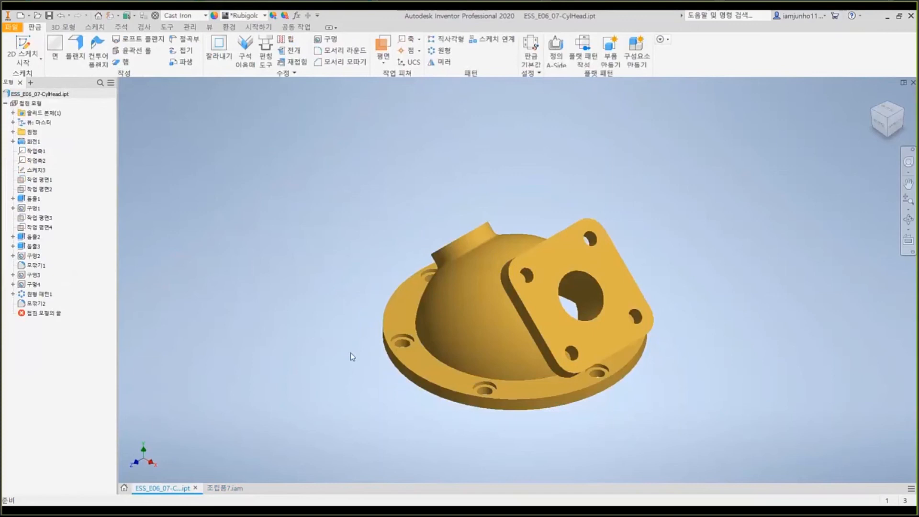
left_click(882, 125)
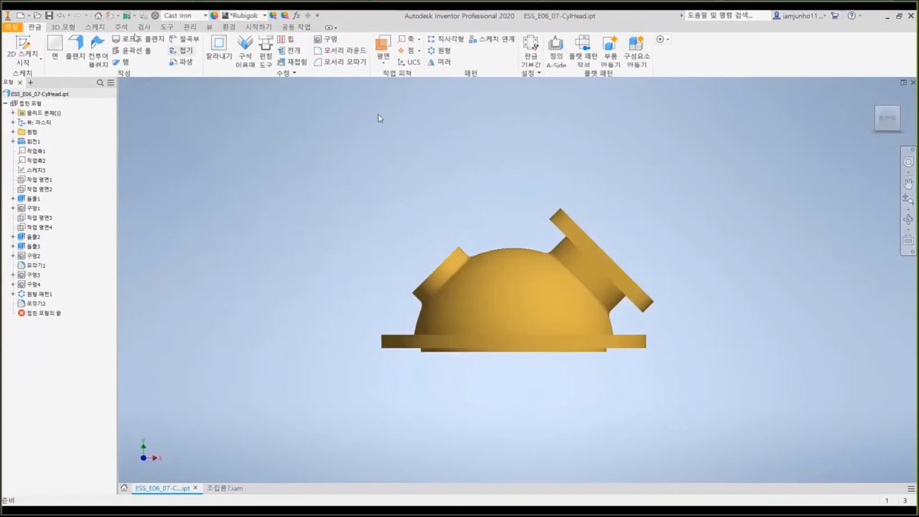
left_click(62, 27)
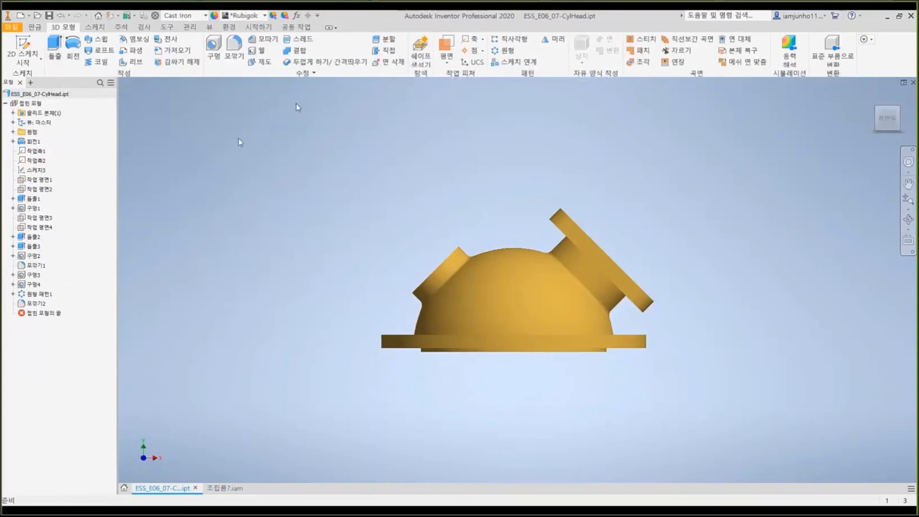
left_click(386, 51)
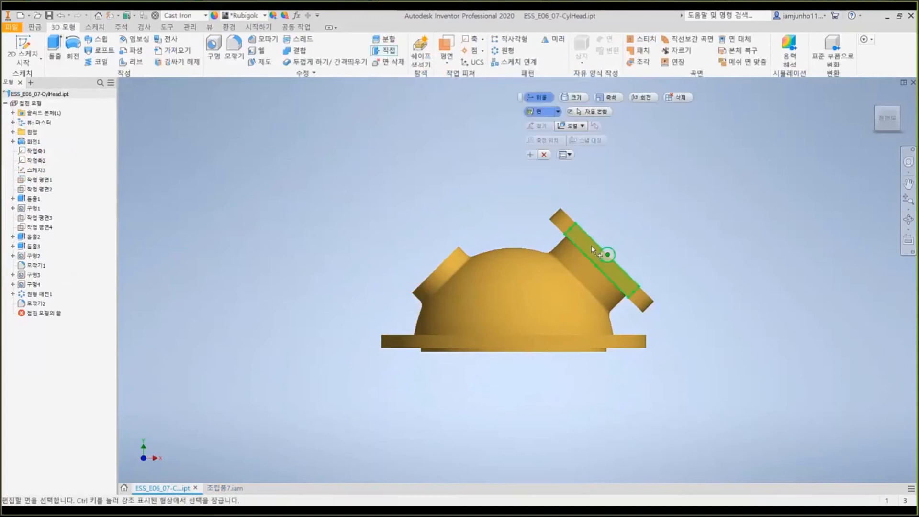
left_click(611, 248)
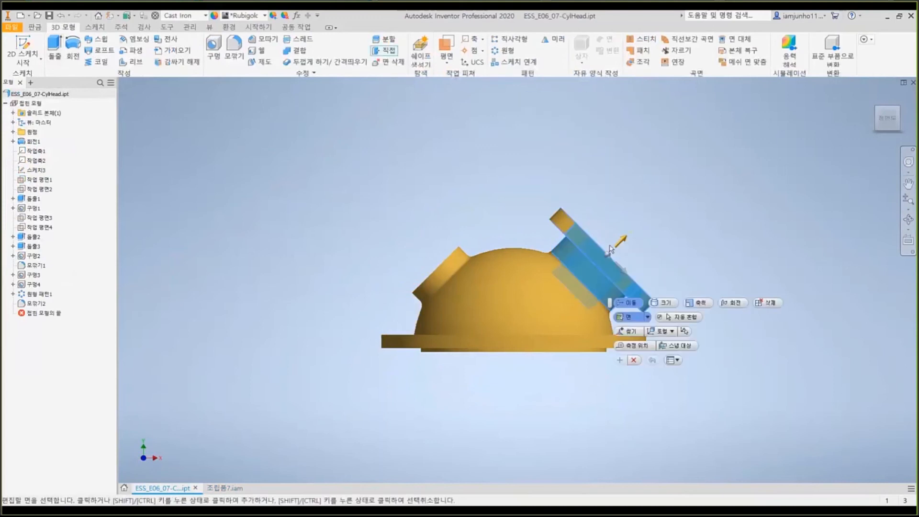
mouse_move(540, 176)
left_mouse_down()
mouse_move(579, 224)
mouse_move(530, 192)
left_mouse_up()
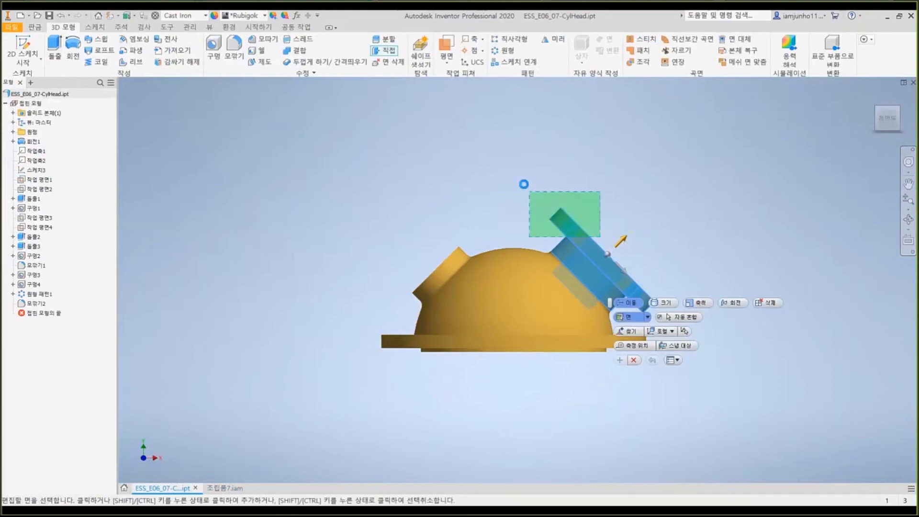
middle_click_drag(673, 248, 674, 236)
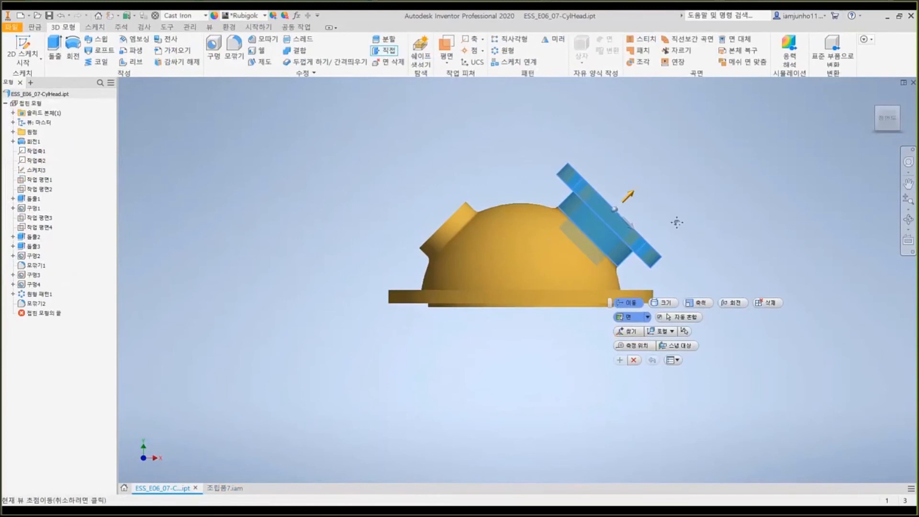
key("Escape")
left_click_drag(679, 262, 633, 209)
mouse_move(668, 276)
middle_mouse_down("shift")
mouse_move(674, 252)
mouse_move(680, 280)
middle_mouse_up("shift")
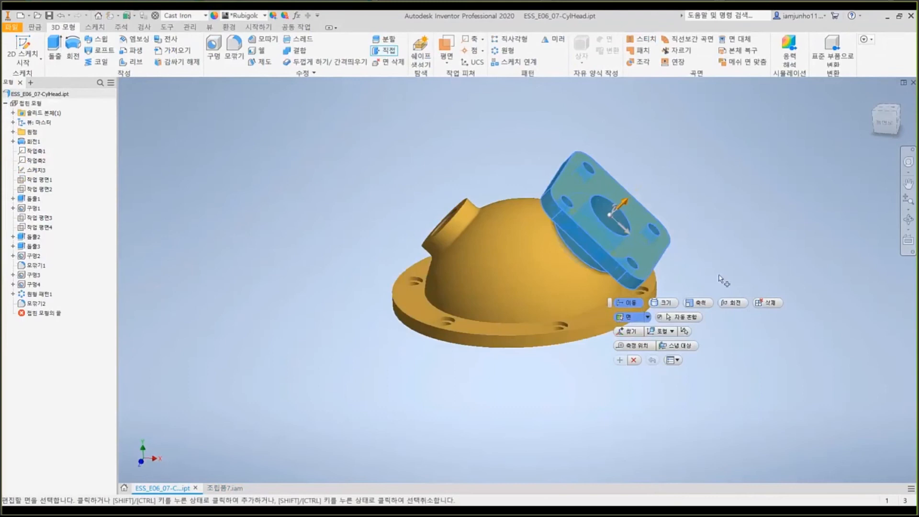
Rotate the selected square flange 25 degrees about the centre of the dome's base edge, using the standard axis orientation
left_click(733, 302)
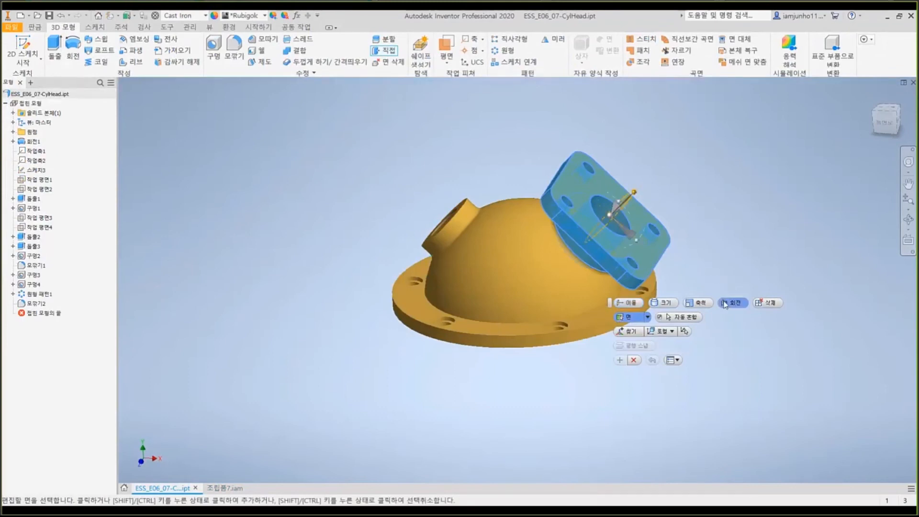
left_click(662, 331)
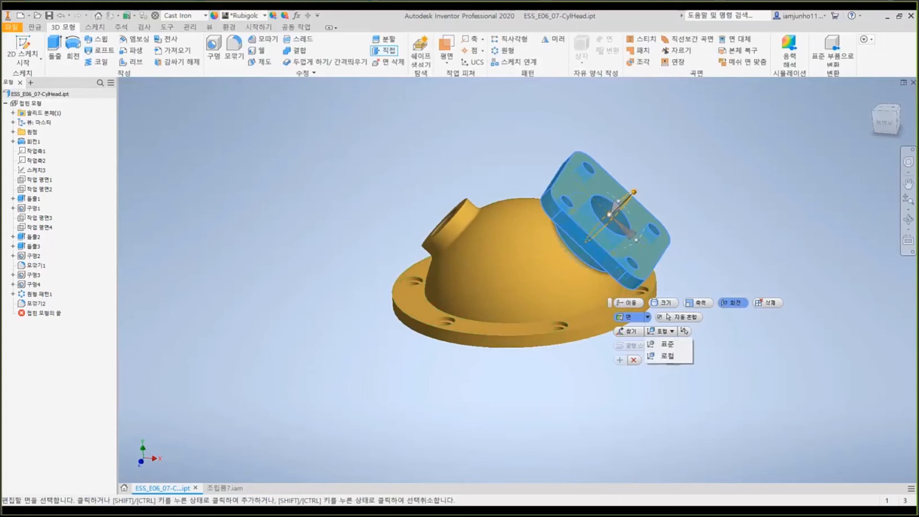
left_click(663, 358)
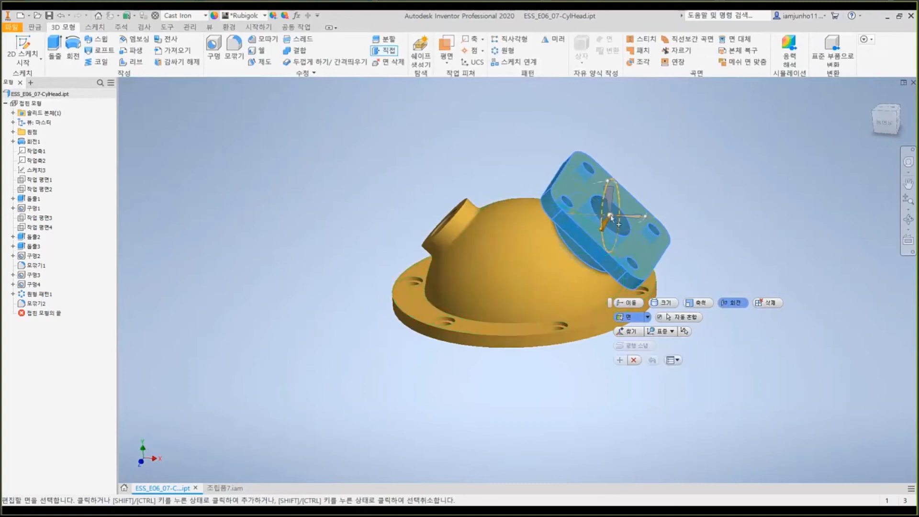
left_click(628, 331)
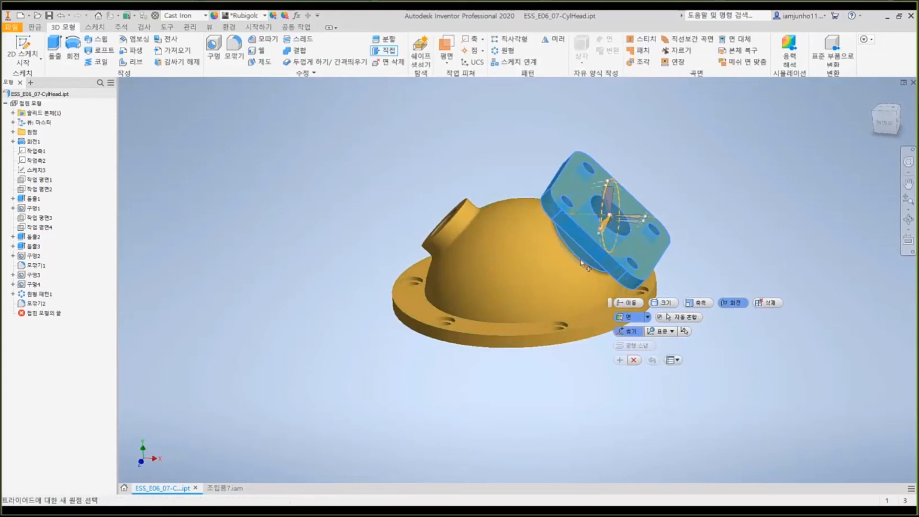
left_click(589, 316)
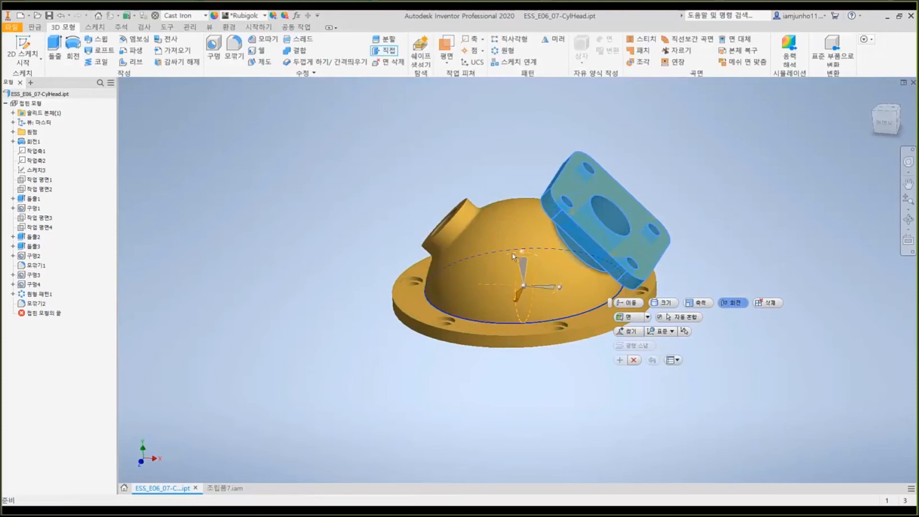
left_click_drag(511, 258, 495, 263)
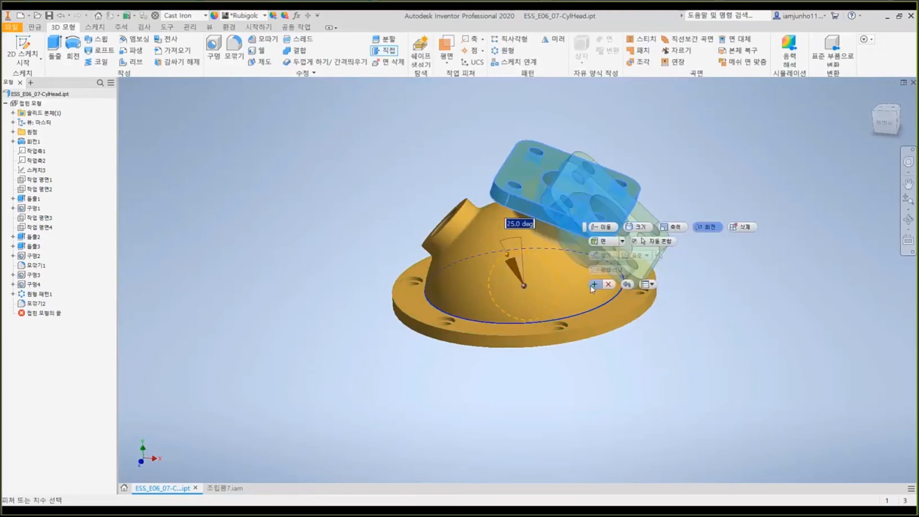
left_click(597, 285)
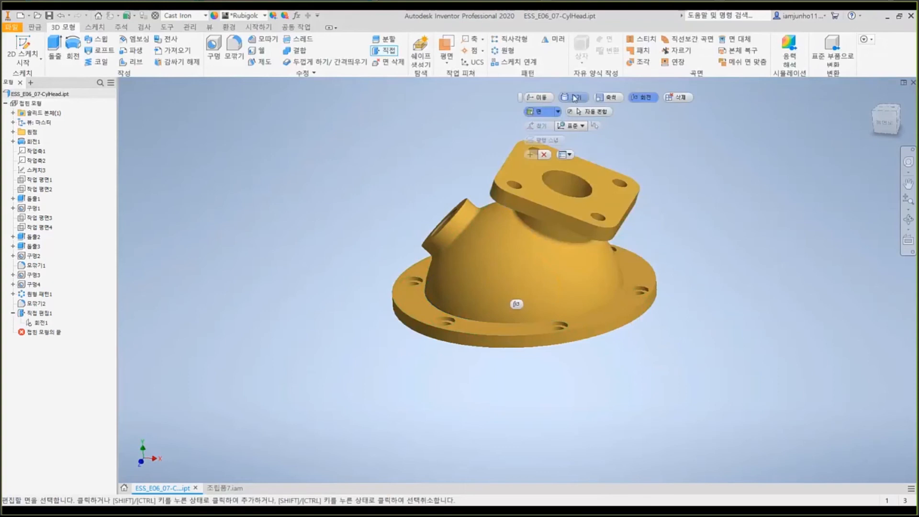
Move the square flange outward along its own axis to lengthen the neck, and finish Direct Edit
left_click(541, 98)
middle_click_drag(659, 211, 664, 188, "shift")
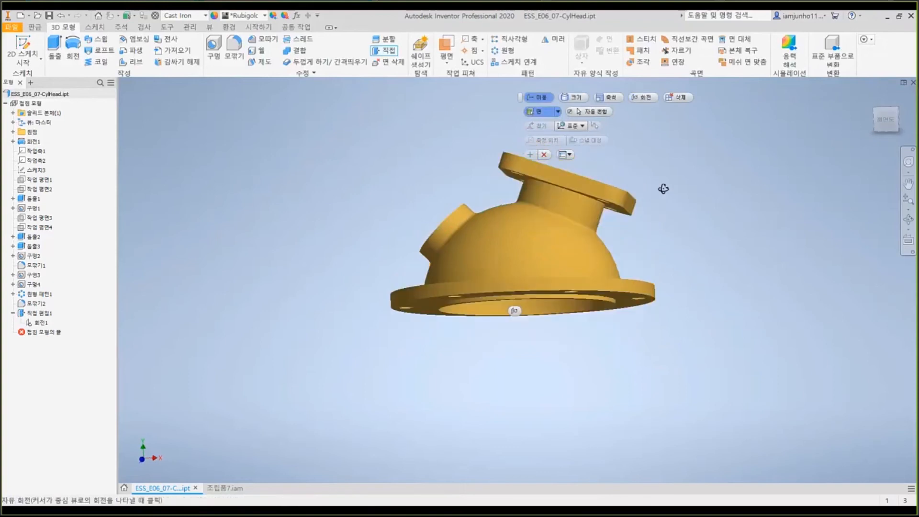
left_click(573, 175)
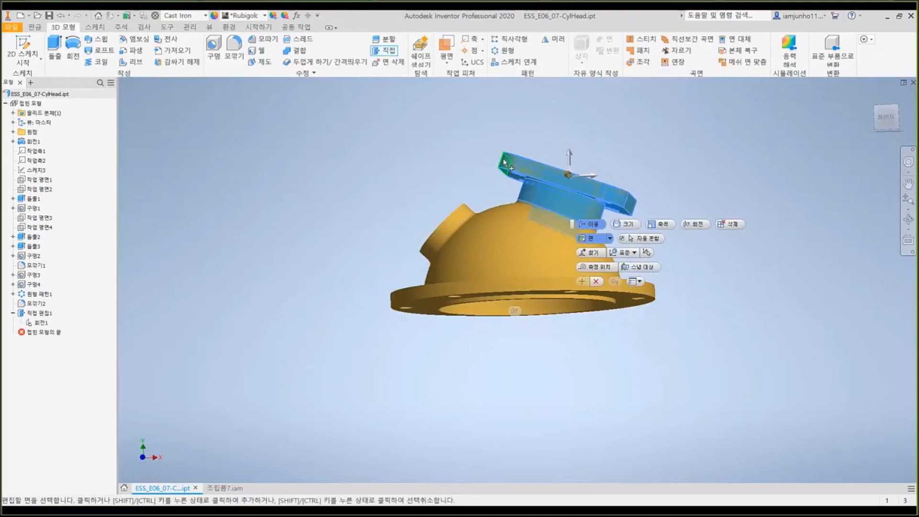
middle_click_drag(590, 152, 692, 169, "shift")
mouse_move(545, 126)
middle_mouse_down("shift")
mouse_move(401, 123)
mouse_move(552, 124)
middle_mouse_up("shift")
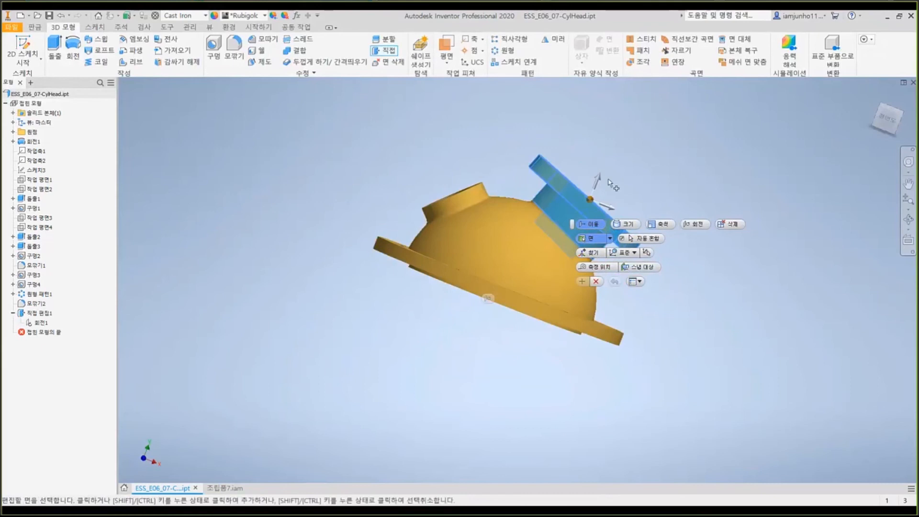
middle_click_drag(688, 168, 640, 183)
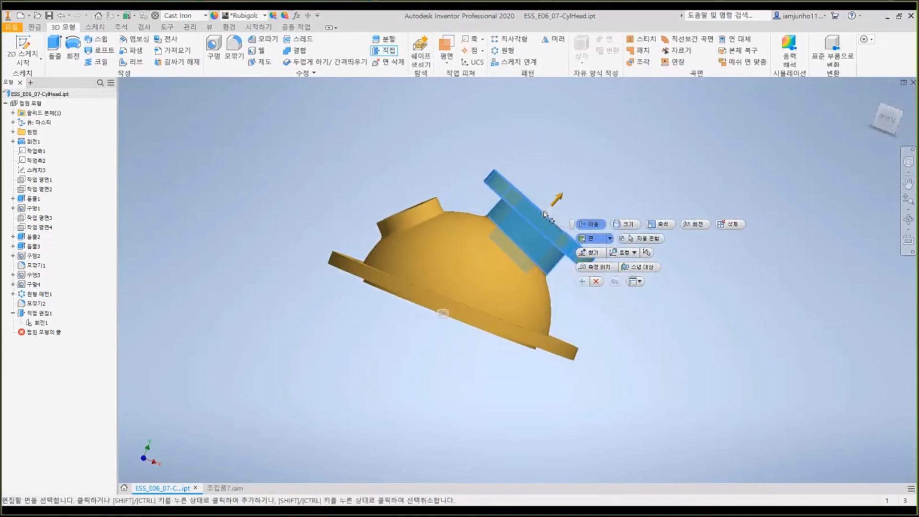
left_click_drag(557, 200, 615, 159)
left_click(648, 226)
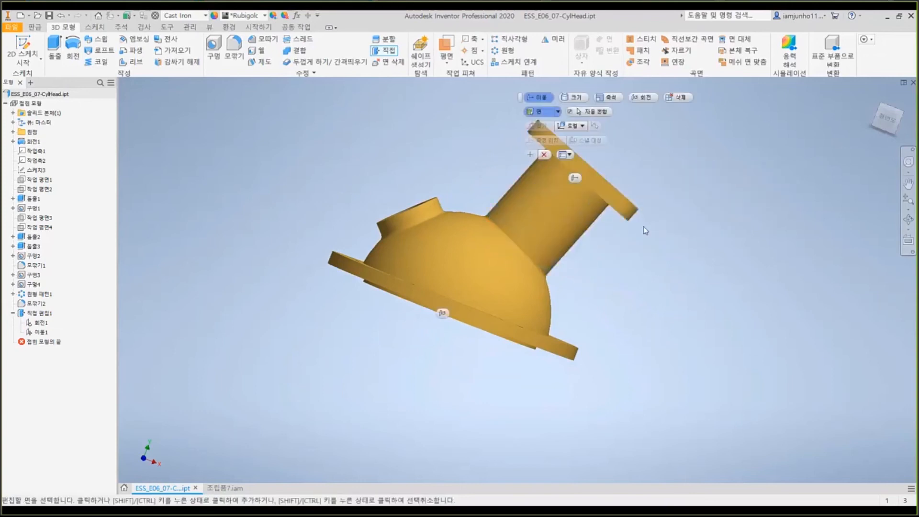
left_click(544, 156)
key("F6")
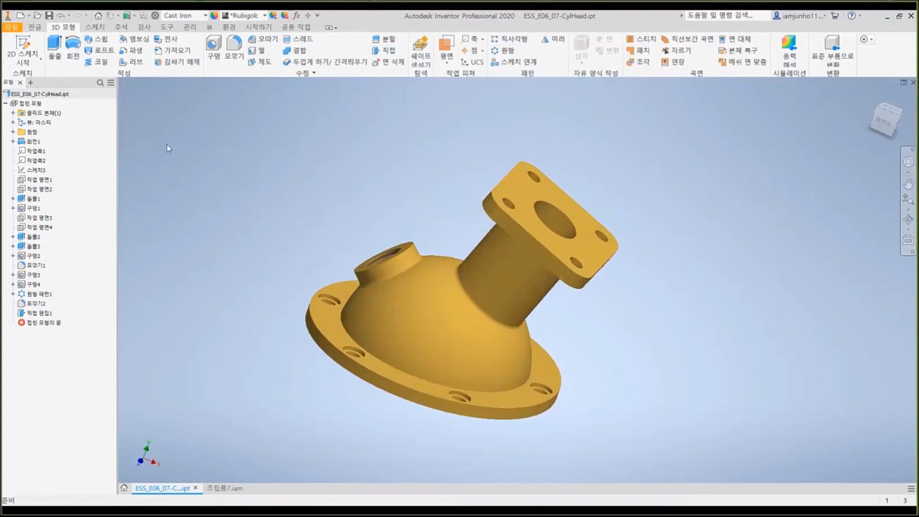
Return to the 조립품7.iam assembly and update the copied body to follow the edited part
left_click(225, 488)
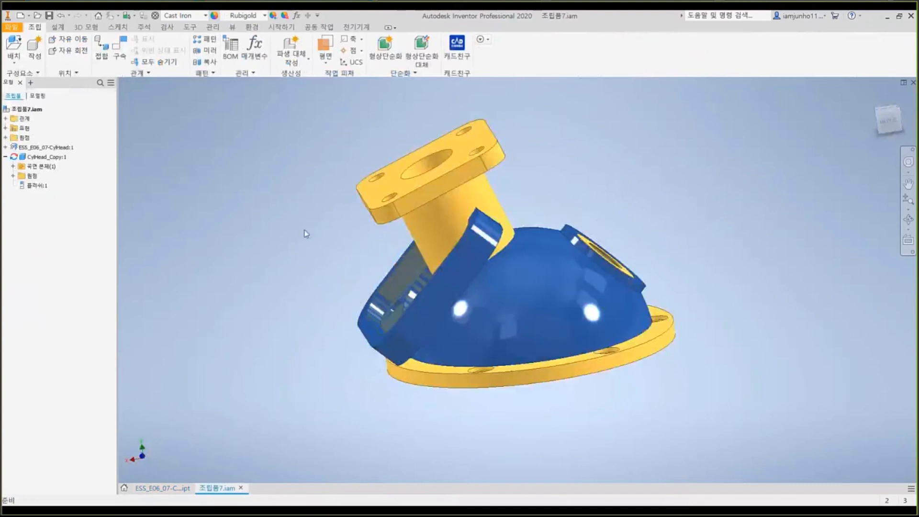
left_click(109, 15)
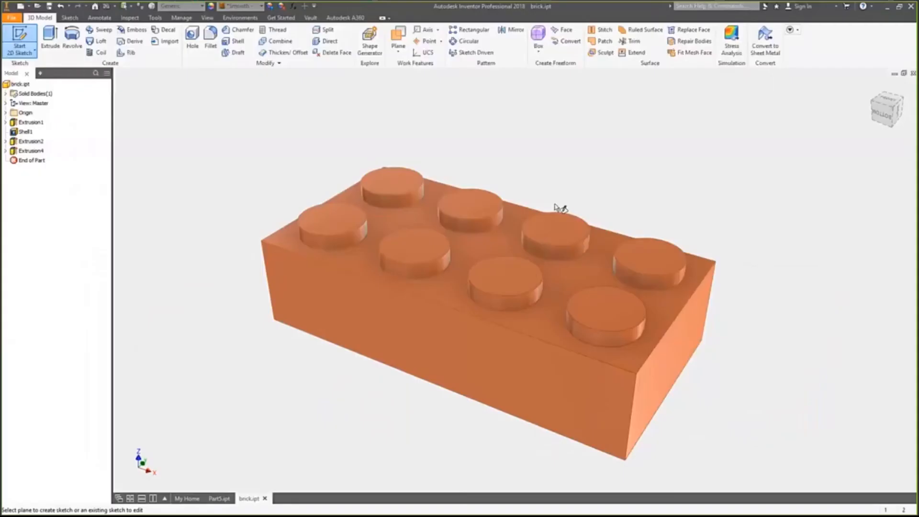
In brick.ipt, sketch on the top face a vertical line from outside the front edge with a tangent arc curving right between the studs
left_click(455, 291)
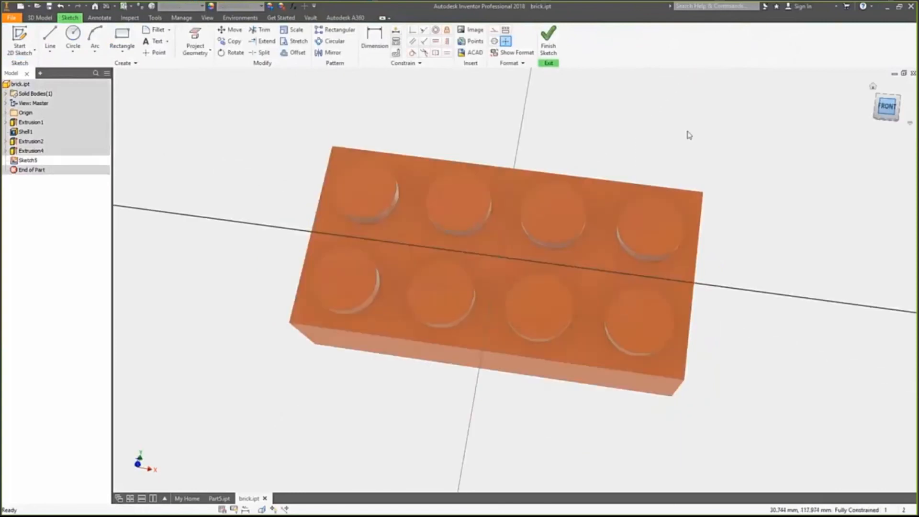
left_click(50, 51)
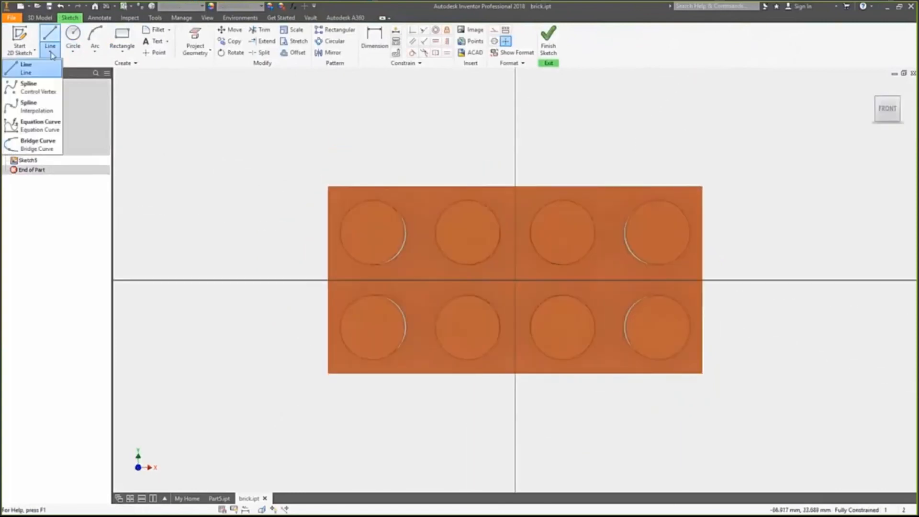
left_click(25, 68)
left_click(423, 419)
left_click(424, 324)
left_click_drag(423, 324, 463, 287)
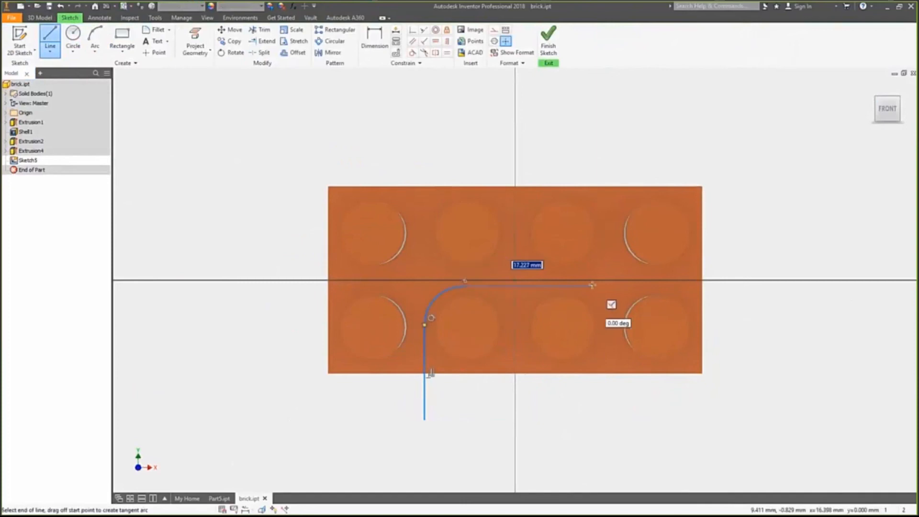
Continue the path with a horizontal line about 17 mm long, tangent arcs and a final horizontal line beyond the right edge, and finish the sketch
left_click(594, 285)
left_click_drag(593, 286, 657, 191)
left_click(616, 232)
left_click(757, 195)
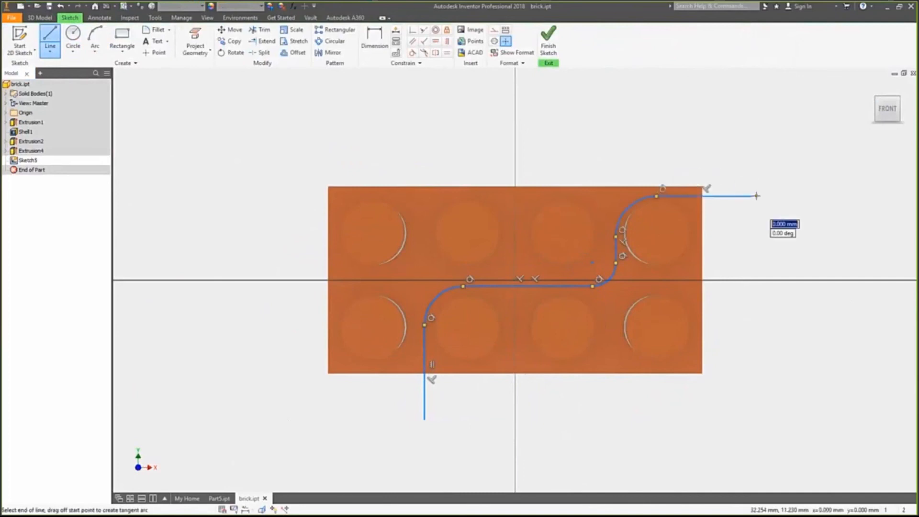
right_click(757, 196)
left_click(760, 220)
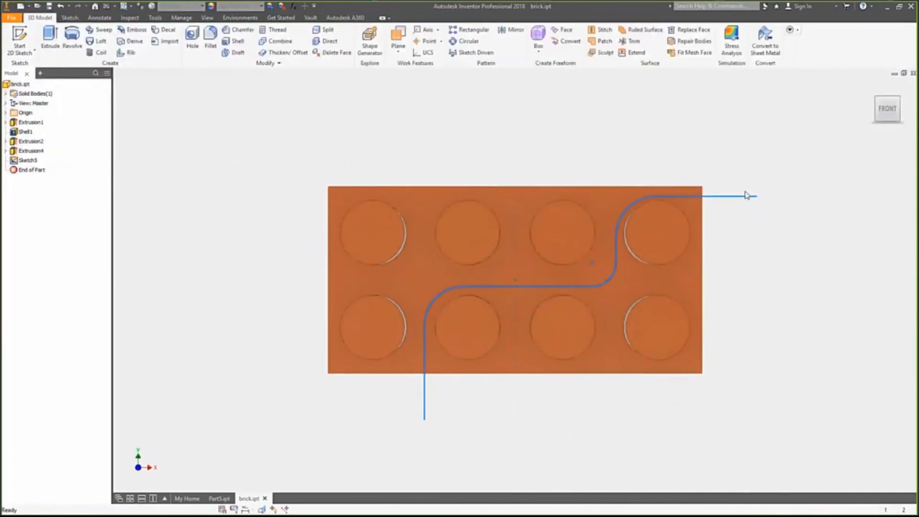
Extrude the open sketch path as a surface with a symmetric distance, far enough to pass through the brick's full height
left_click(50, 39)
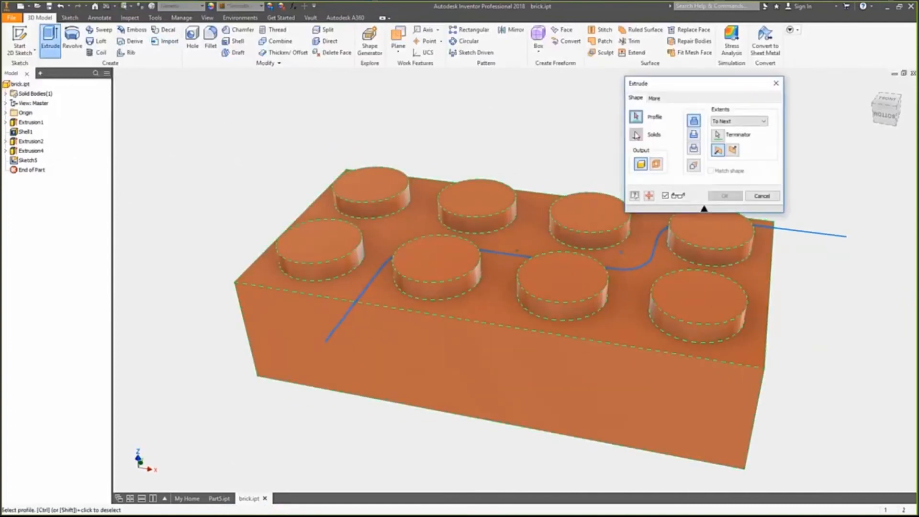
left_click(656, 164)
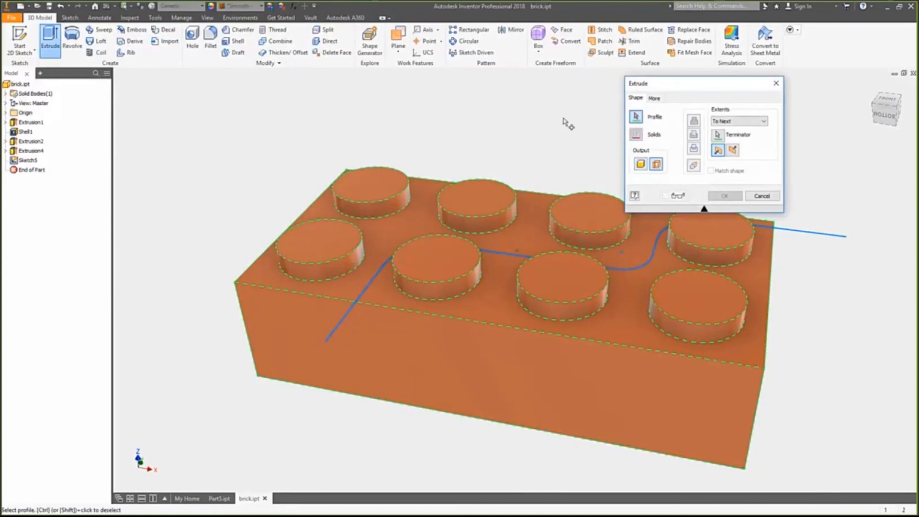
left_click(810, 233)
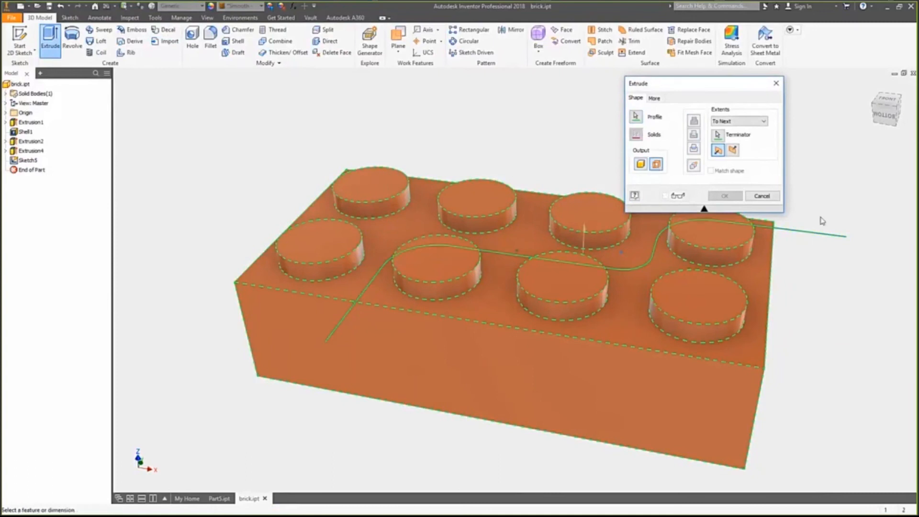
left_click(739, 121)
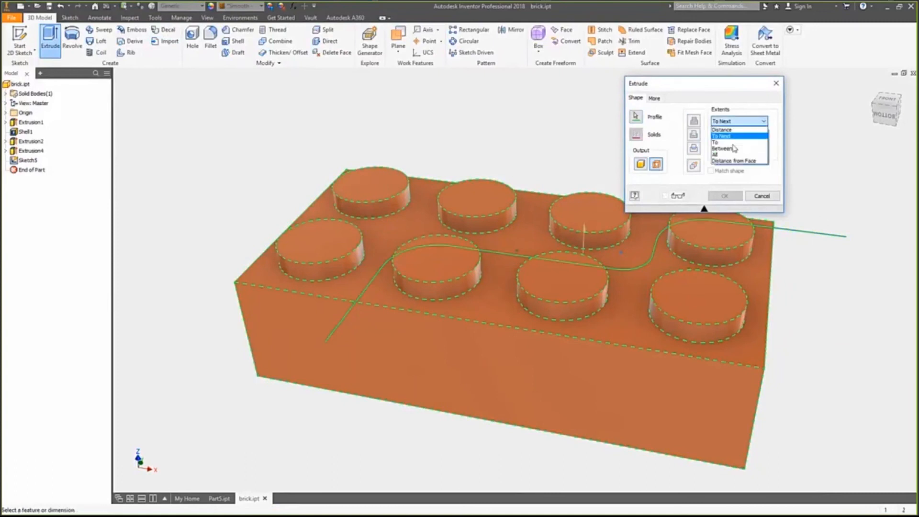
left_click(722, 130)
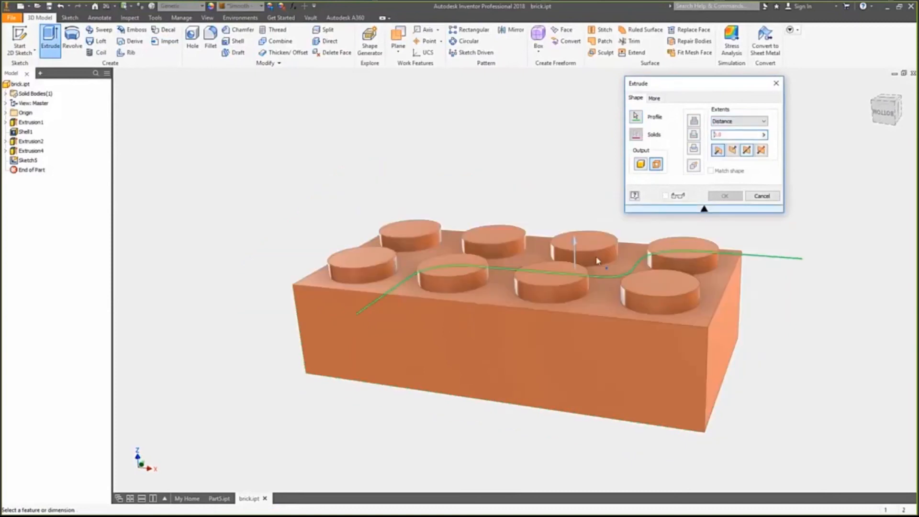
left_click_drag(577, 248, 572, 165)
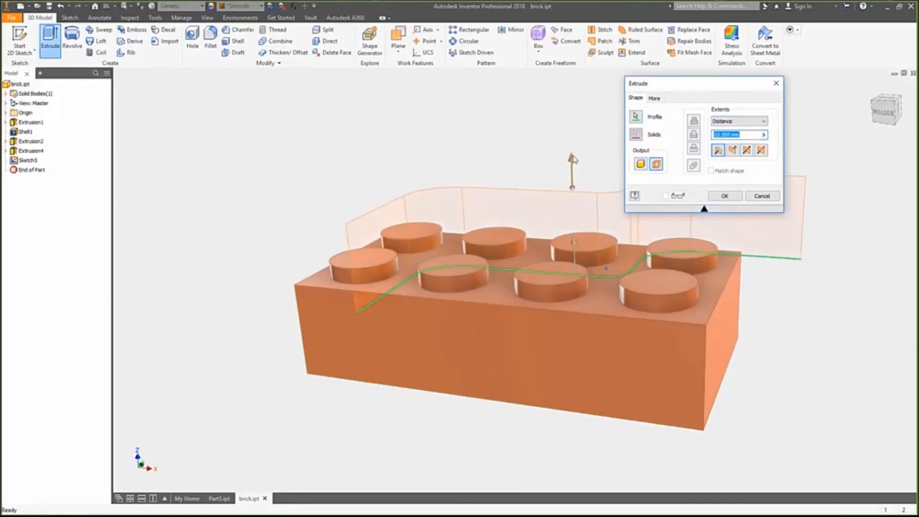
left_click(747, 150)
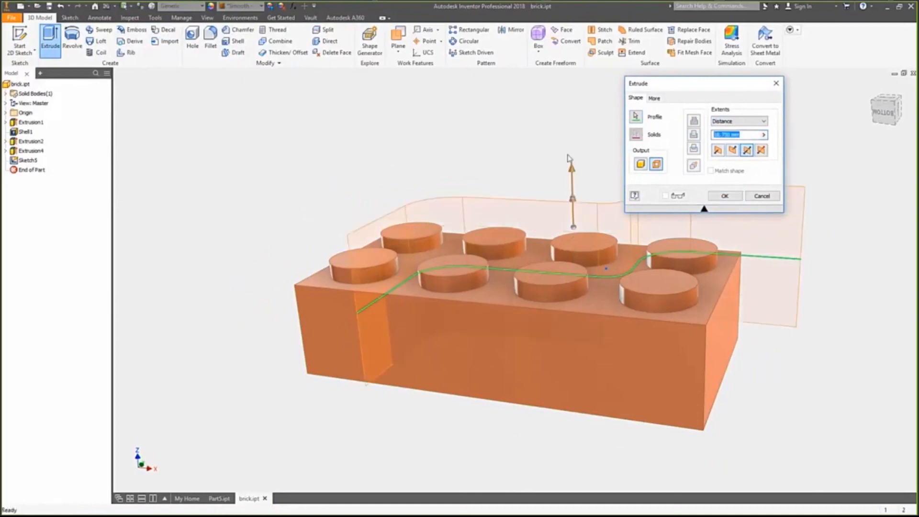
left_click_drag(570, 132, 571, 128)
middle_click_drag(527, 302, 475, 215, "shift")
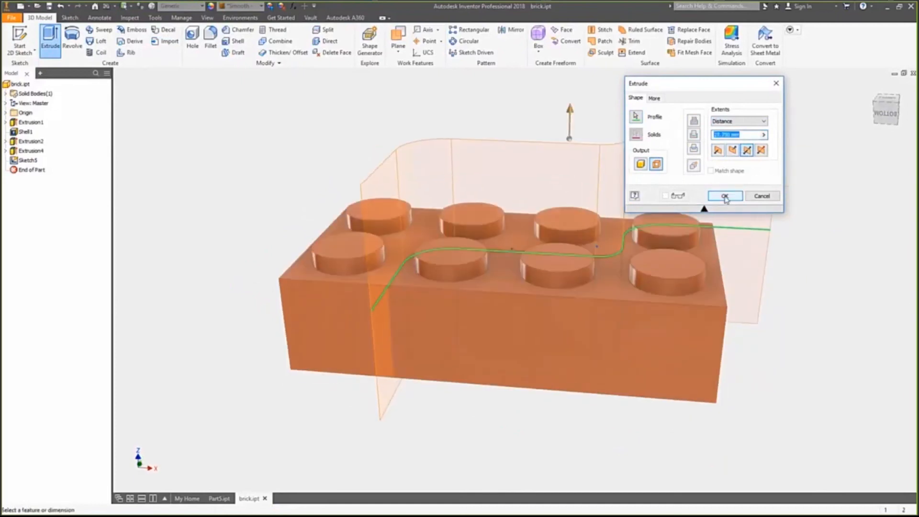
left_click(725, 196)
Try splitting all the brick's faces with the extruded surface as the split tool, and undo the split
middle_click_drag(797, 203, 459, 101, "shift")
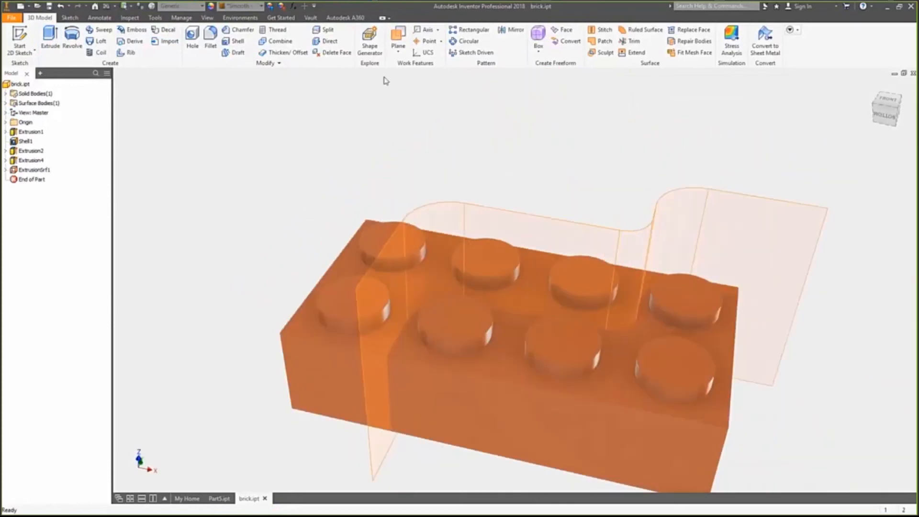
left_click(328, 30)
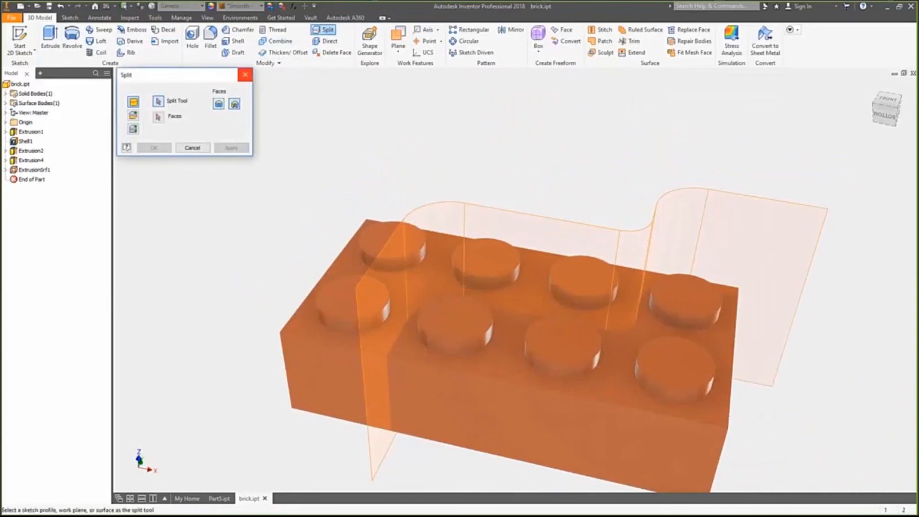
left_click(556, 224)
middle_click_drag(365, 156, 298, 165, "shift")
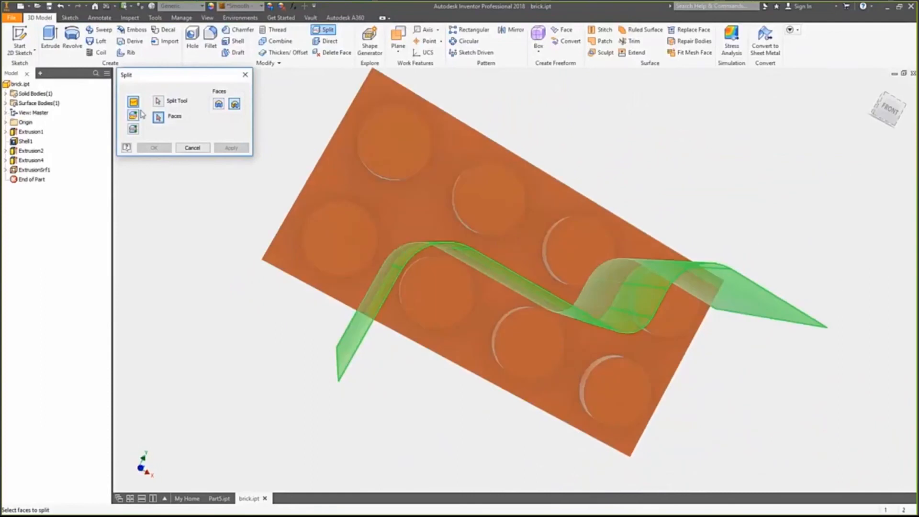
middle_click_drag(232, 120, 224, 112, "shift")
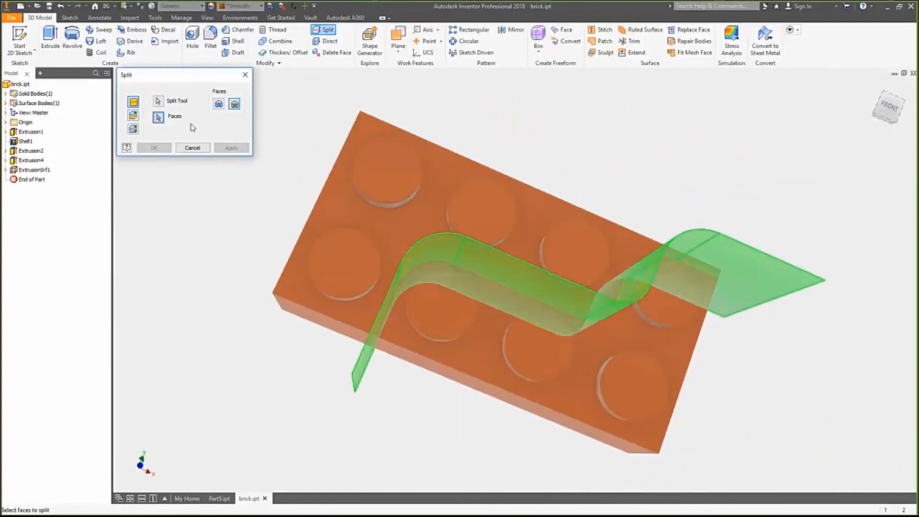
left_click(219, 104)
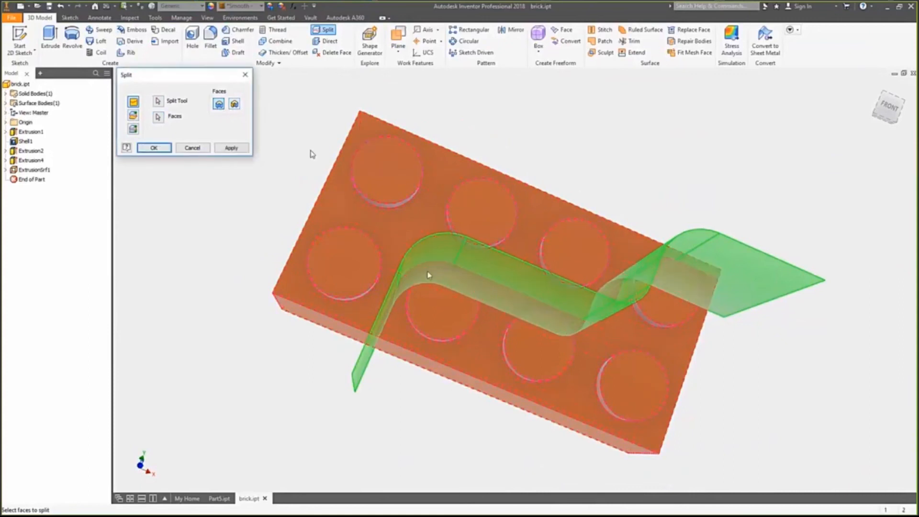
left_click(231, 147)
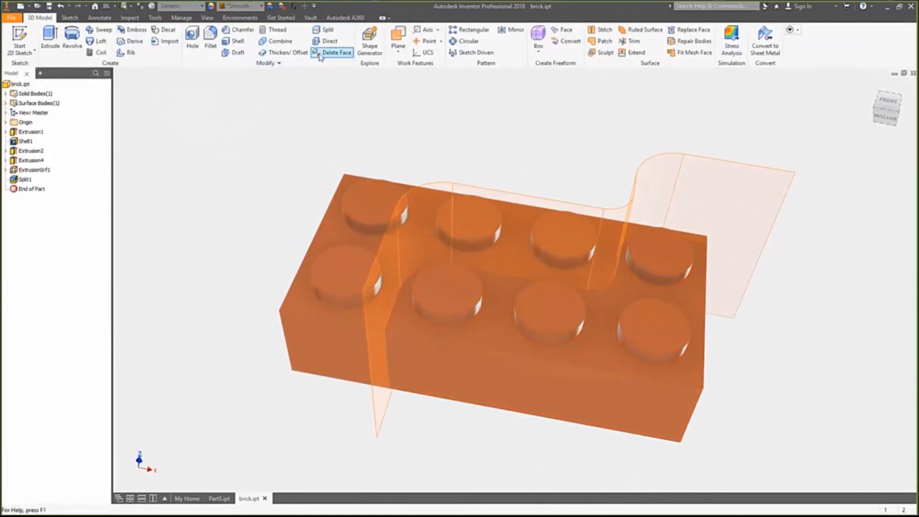
left_click(60, 7)
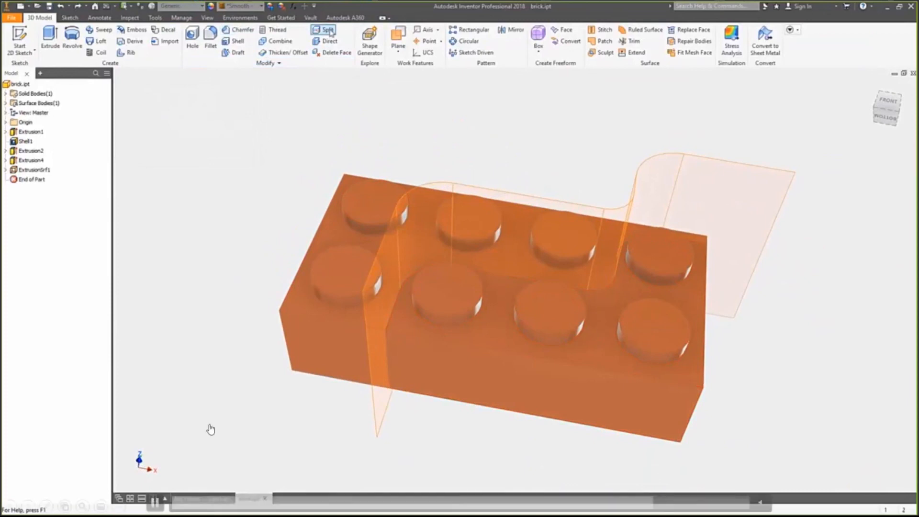